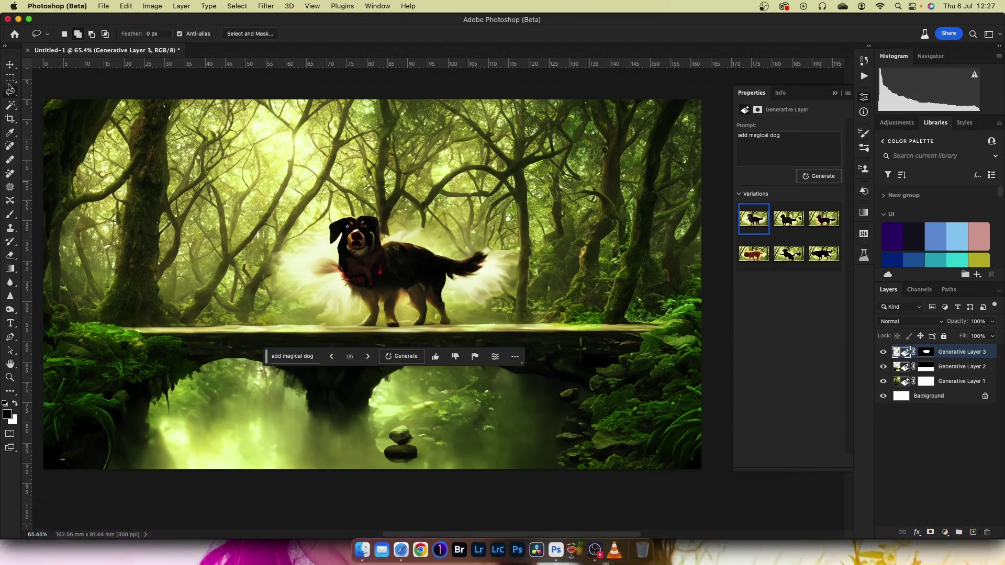
Create a new blank white 1920 × 1080 pixel document at 300 ppi.
left_click(104, 7)
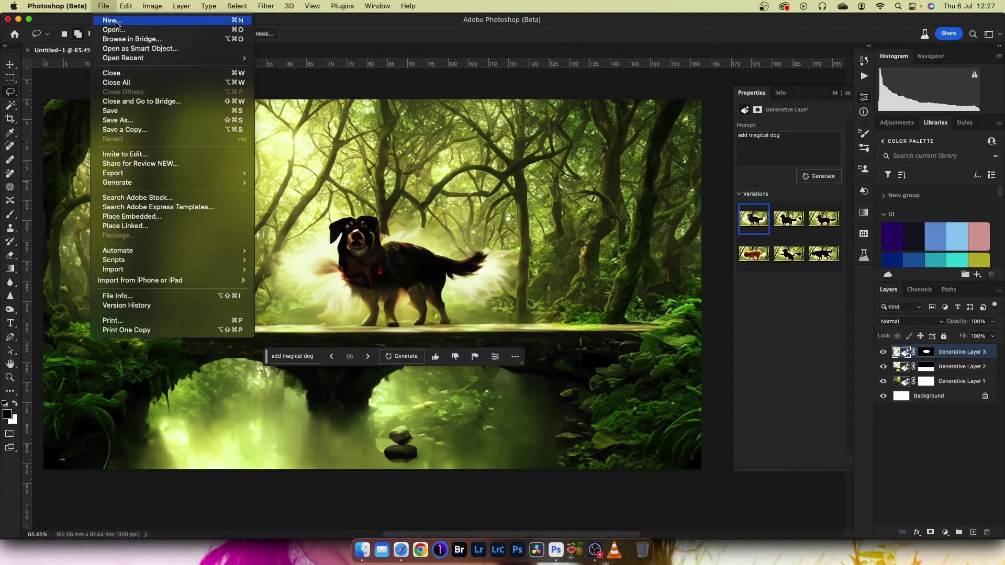
left_click(118, 21)
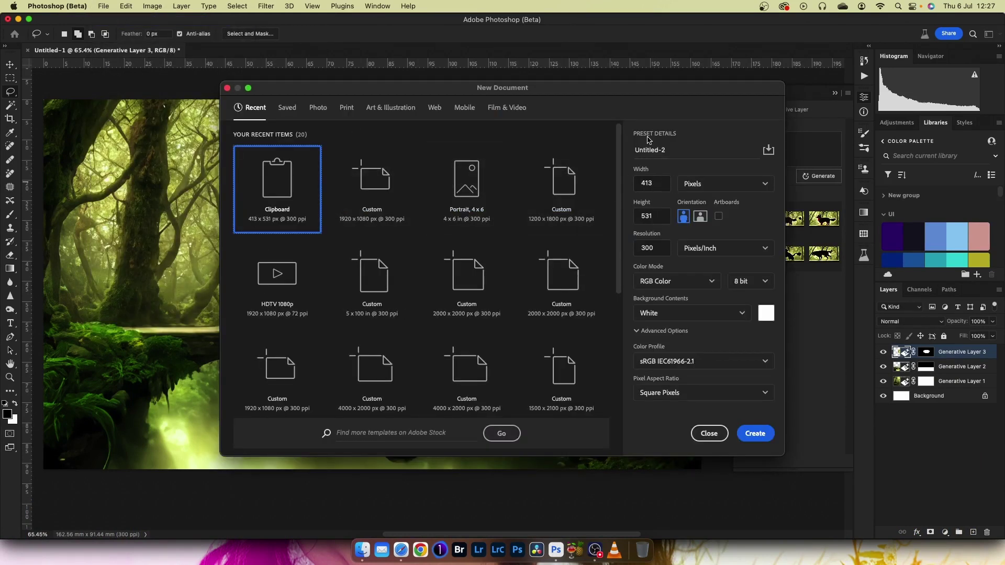
double_click(663, 184)
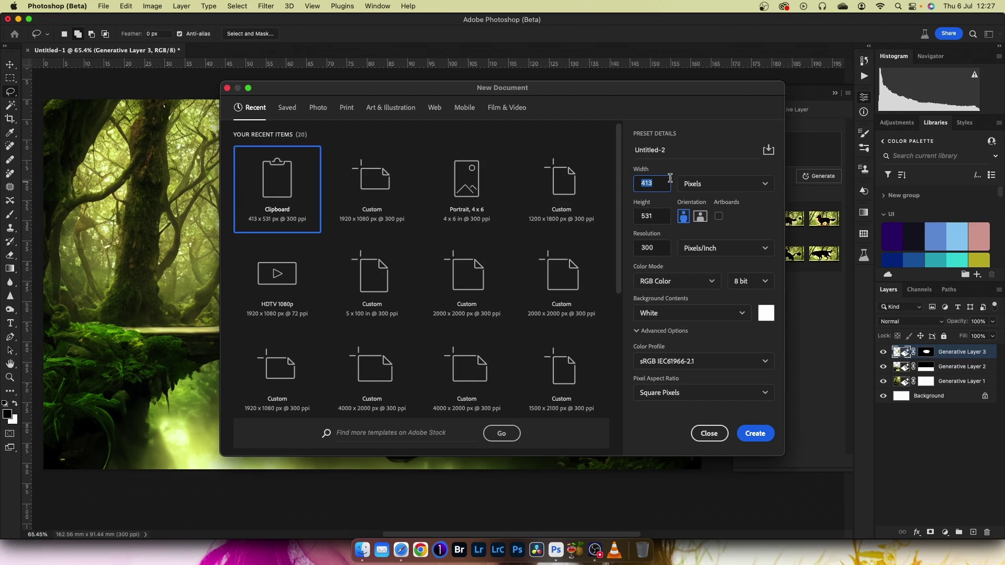
type("1920")
key("Tab")
type("1080")
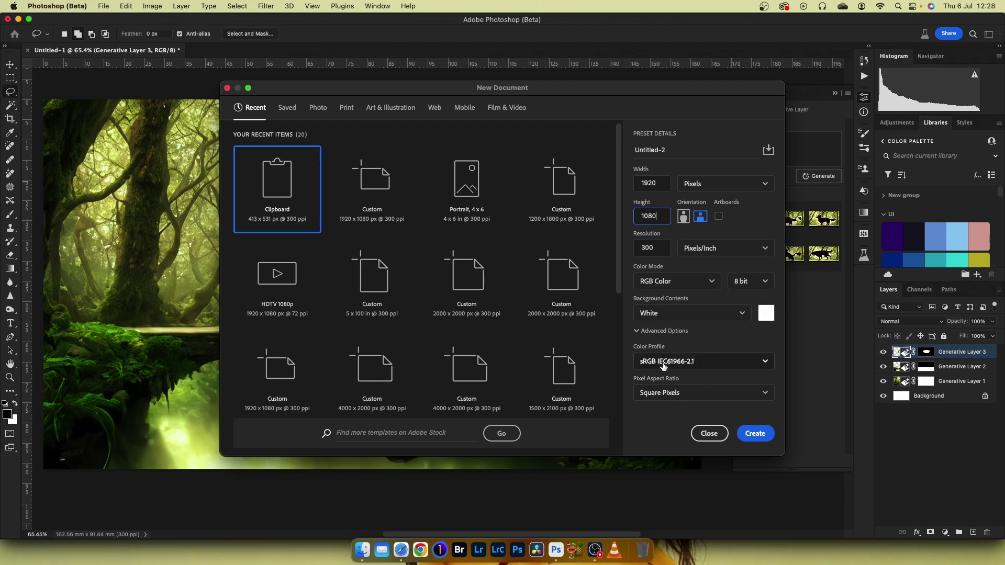
left_click(752, 435)
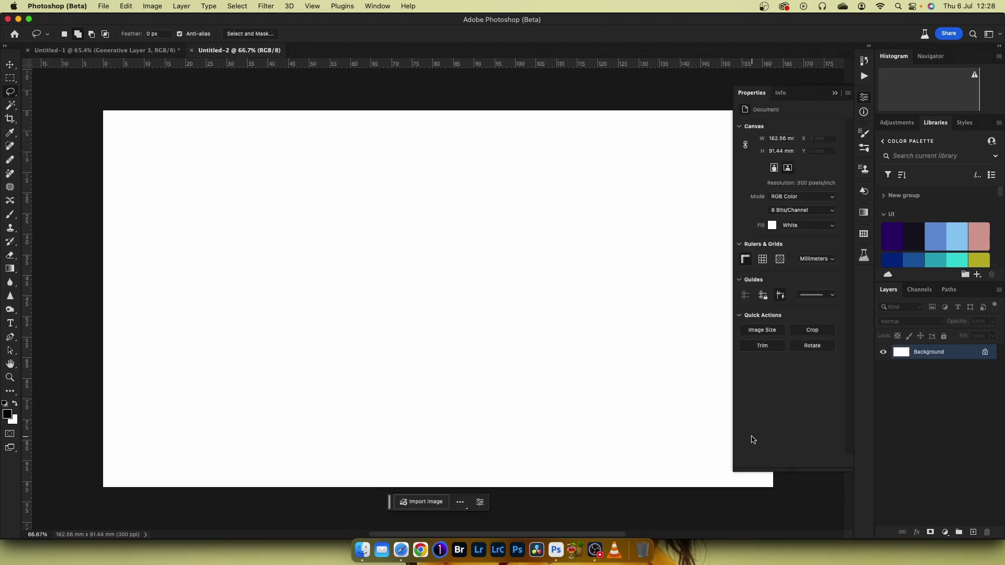
Hide the Properties panel and drag a rectangular marquee over the entire blank canvas.
left_click(834, 93)
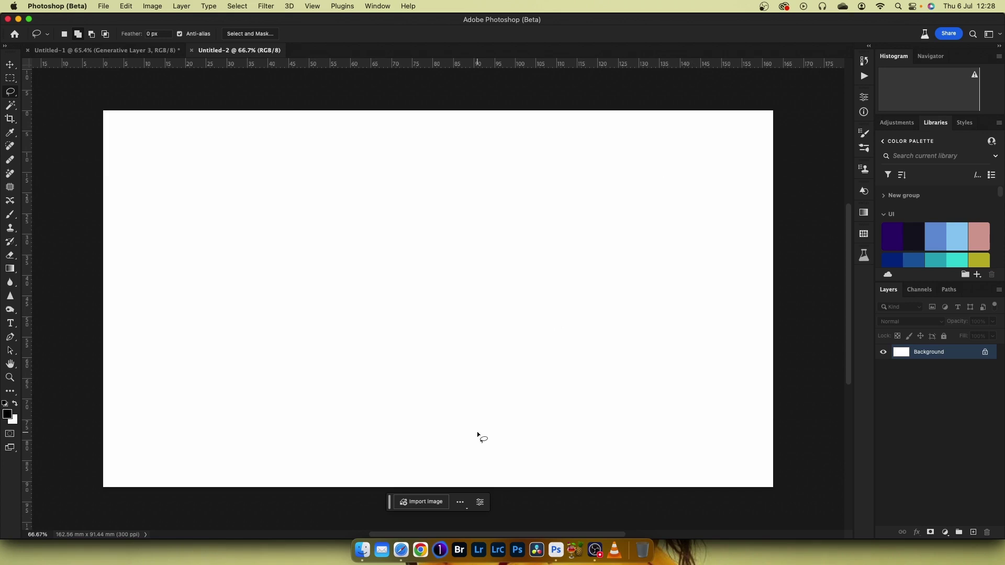
key("m")
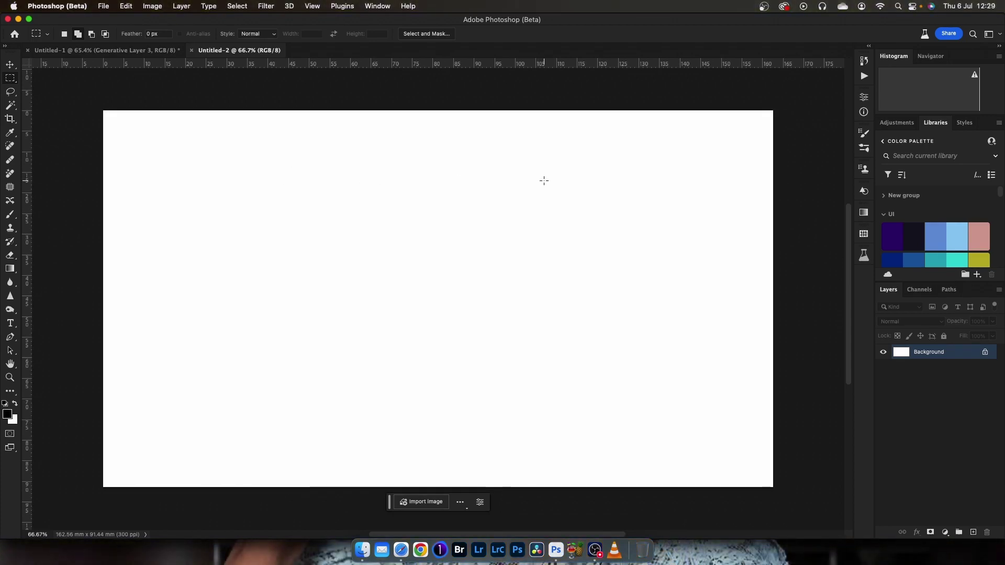
key("super+a")
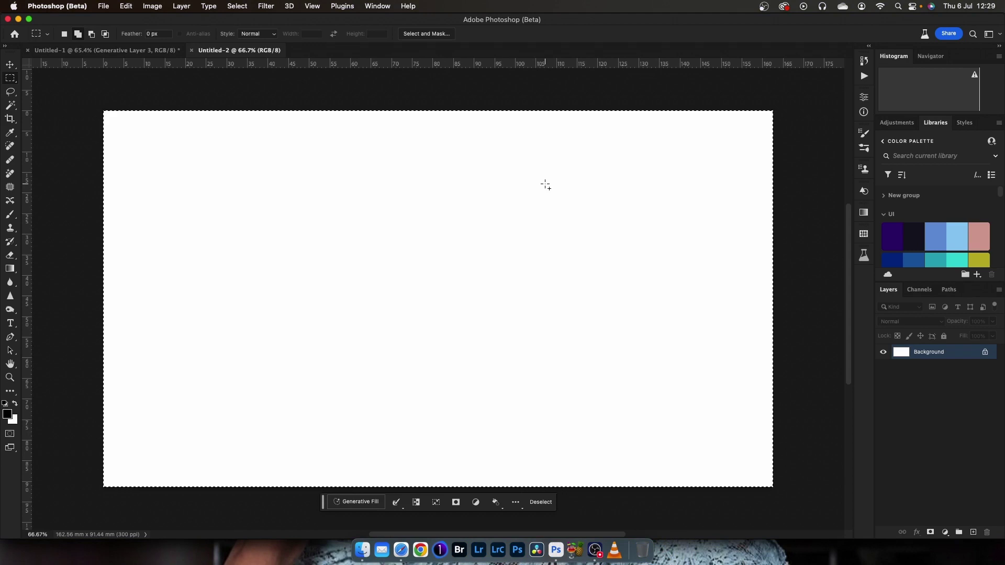
key("super+d")
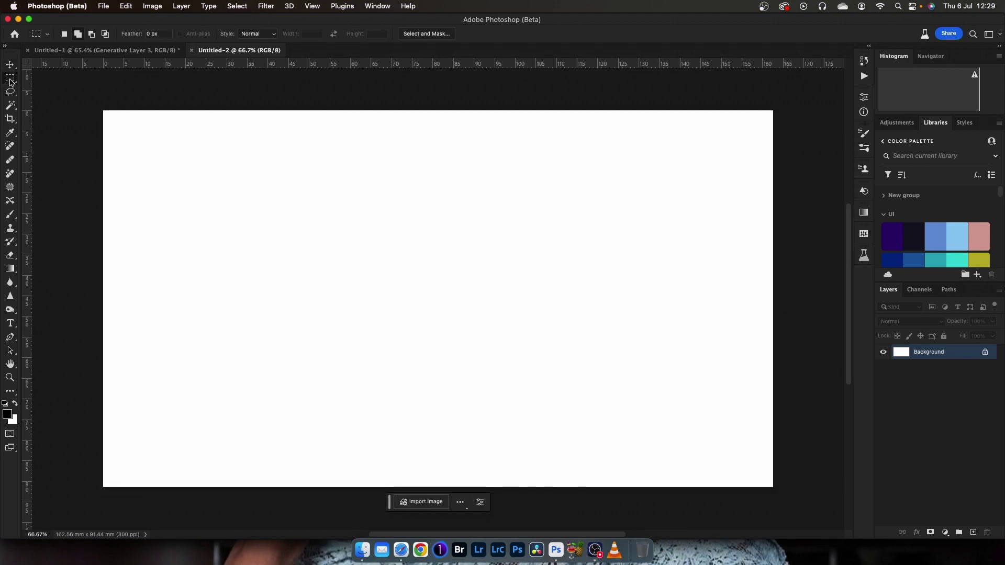
right_click(10, 79)
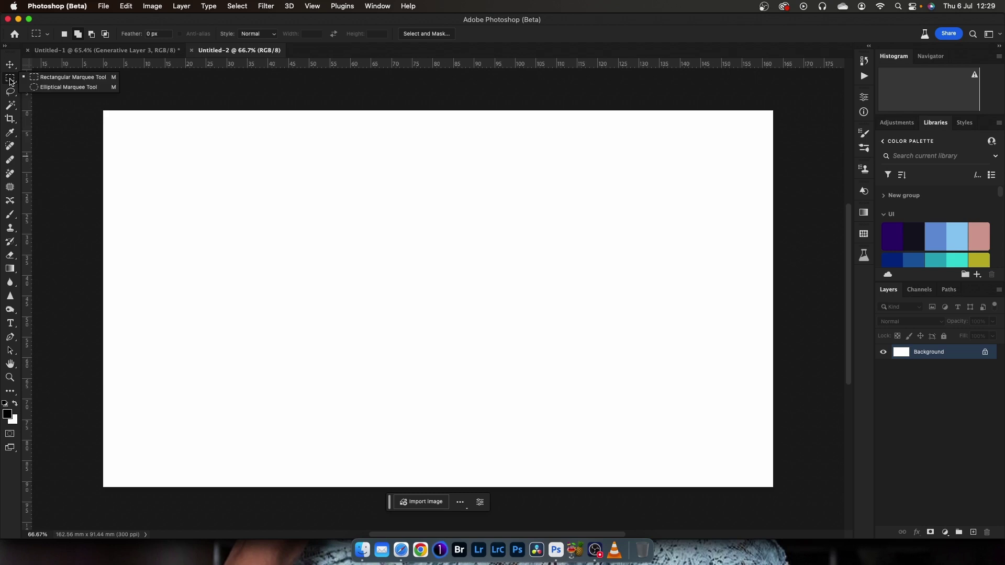
left_click(74, 77)
left_click_drag(69, 94, 792, 492)
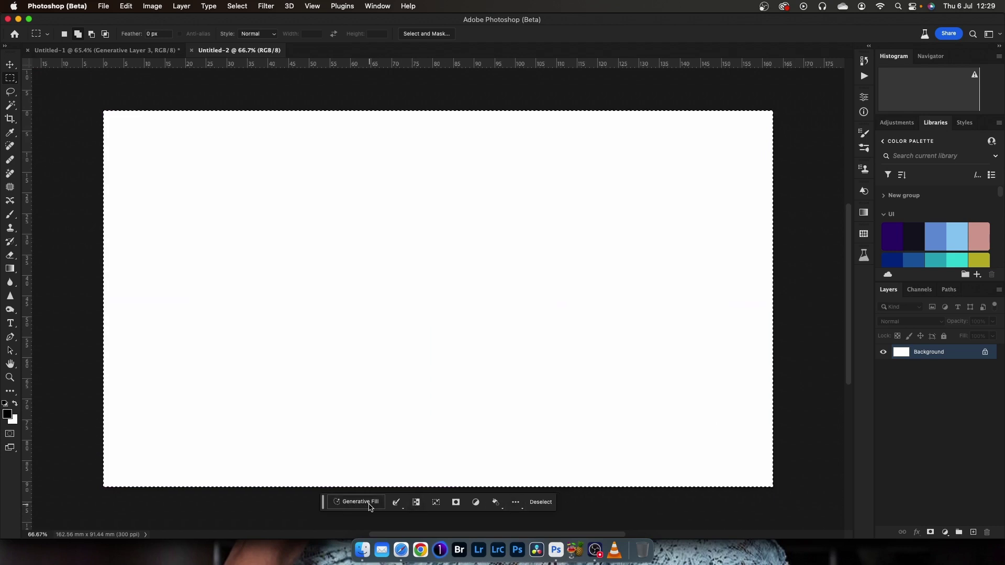
left_click(126, 6)
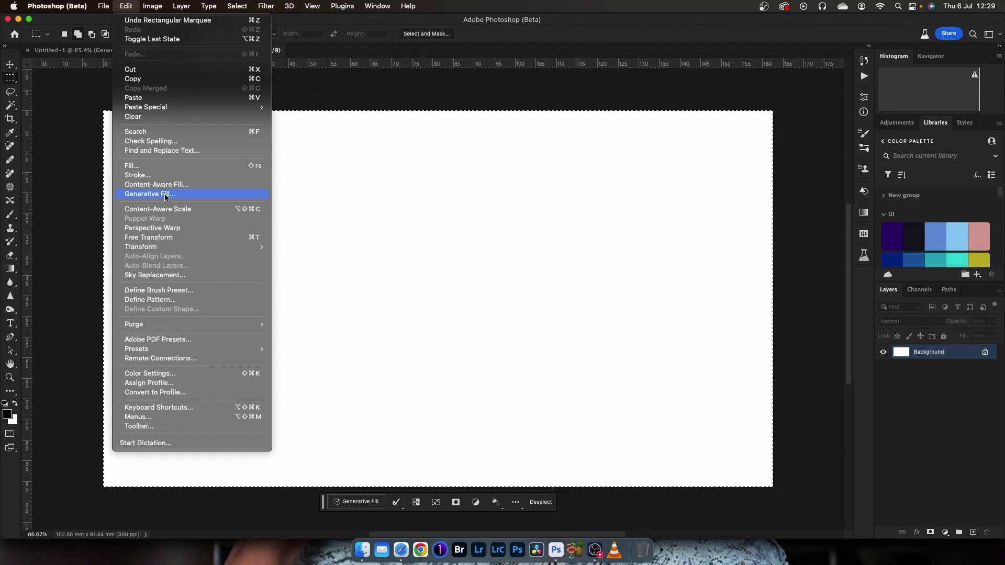
left_click(360, 93)
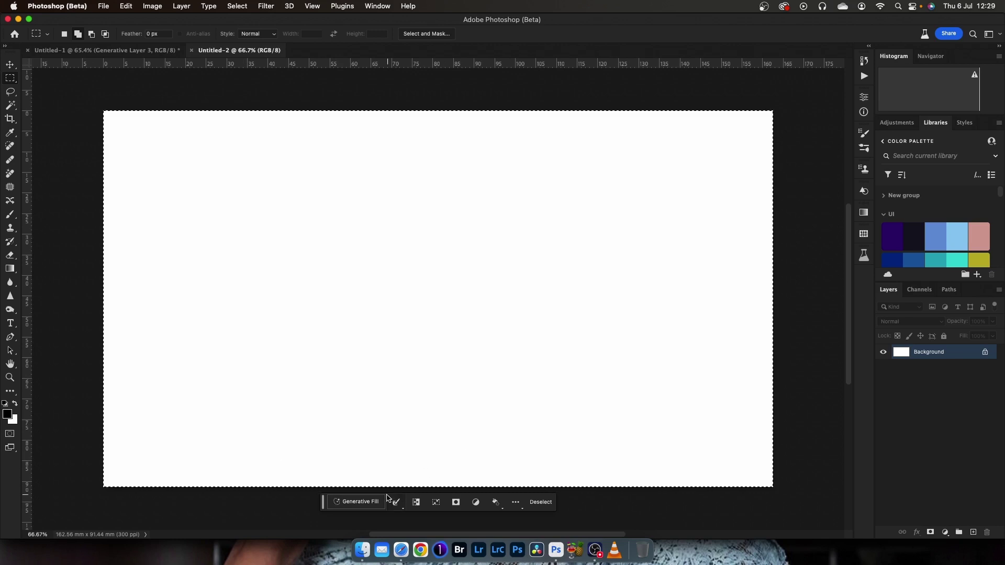
Generative-fill the selected canvas with the prompt 'Add Magical Forest'.
left_click(357, 507)
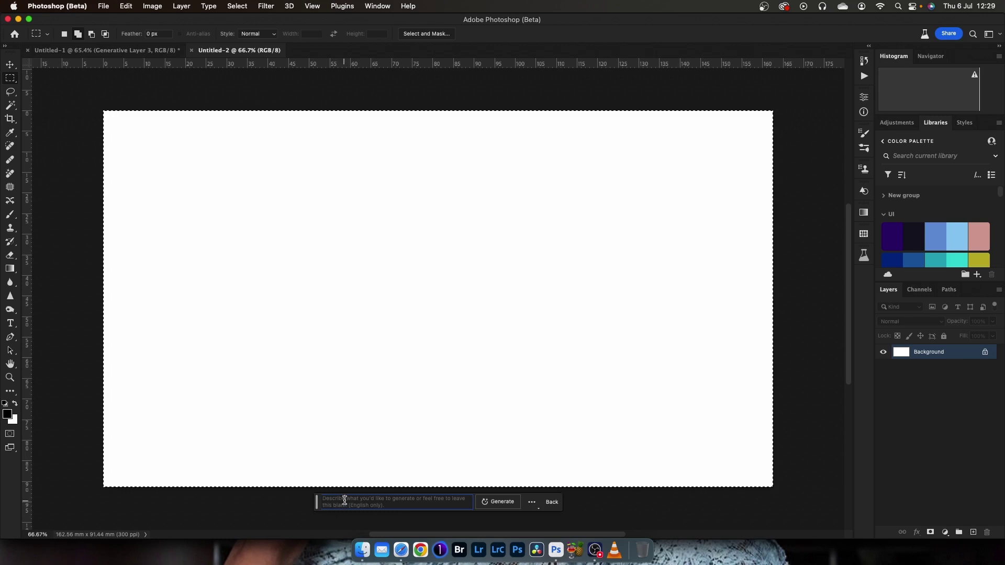
type("Add")
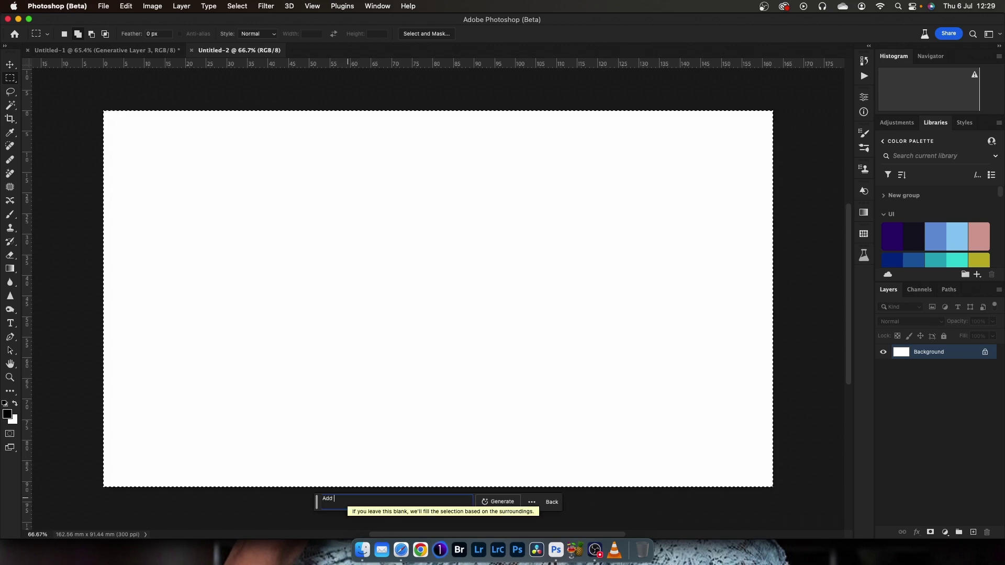
type(" Mag")
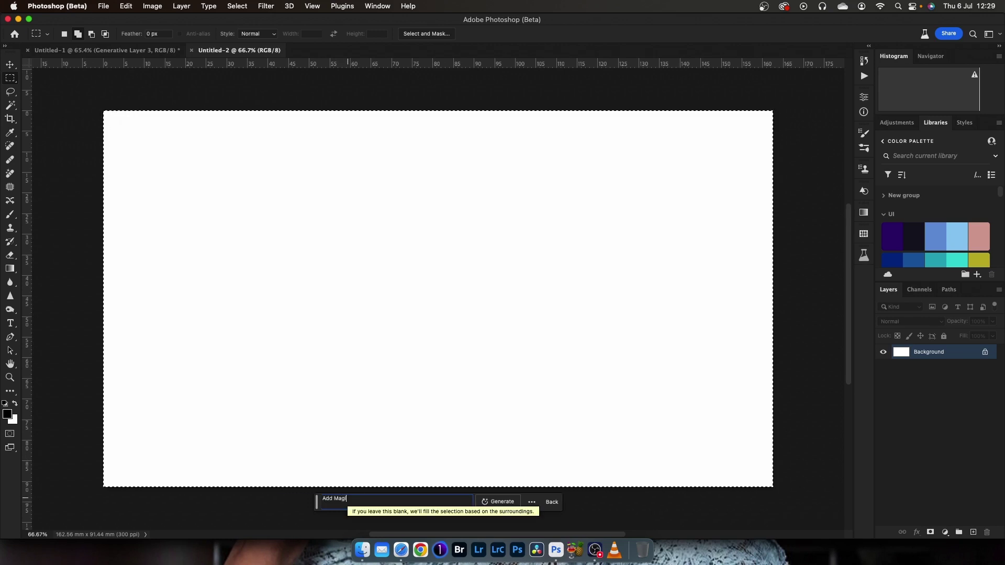
type("ical Forest")
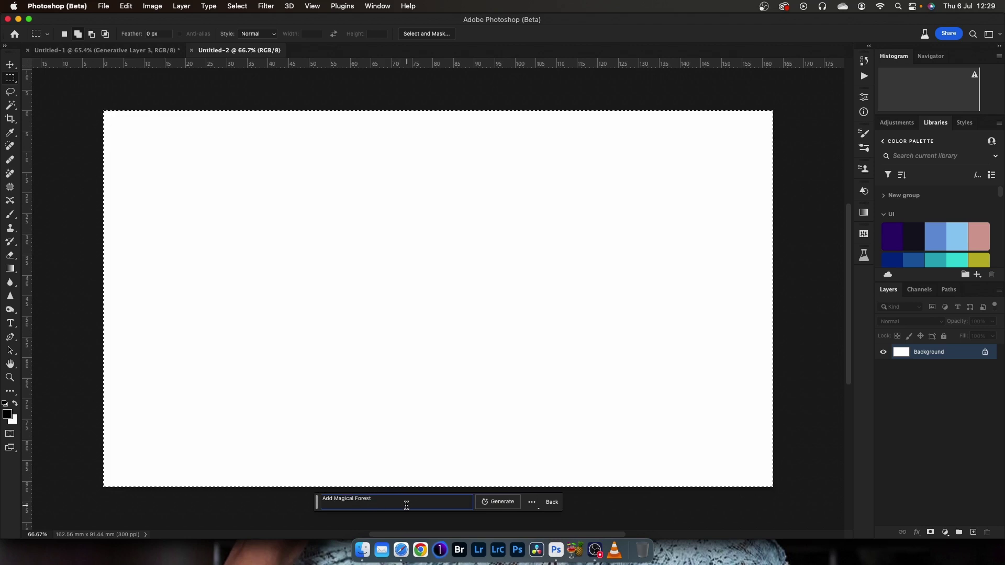
left_click(501, 506)
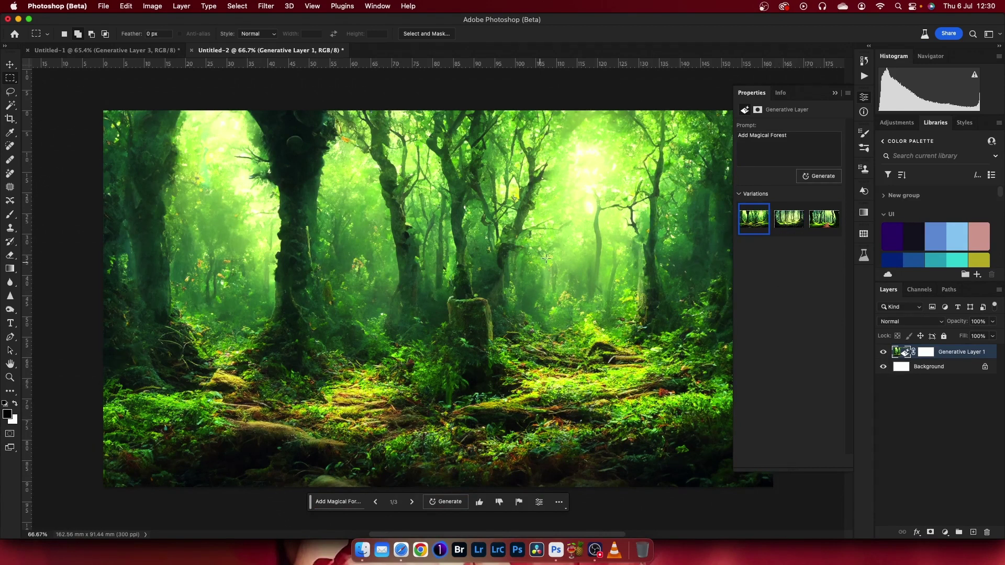
mouse_move(789, 219)
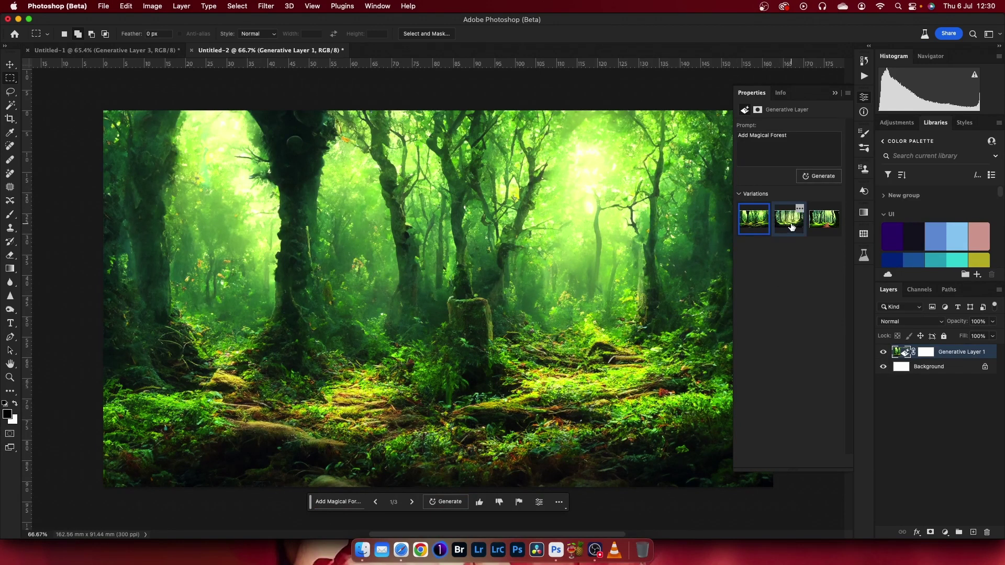
Compare the forest variations and settle on the misty one with glowing moss and pink flowers.
left_click(792, 226)
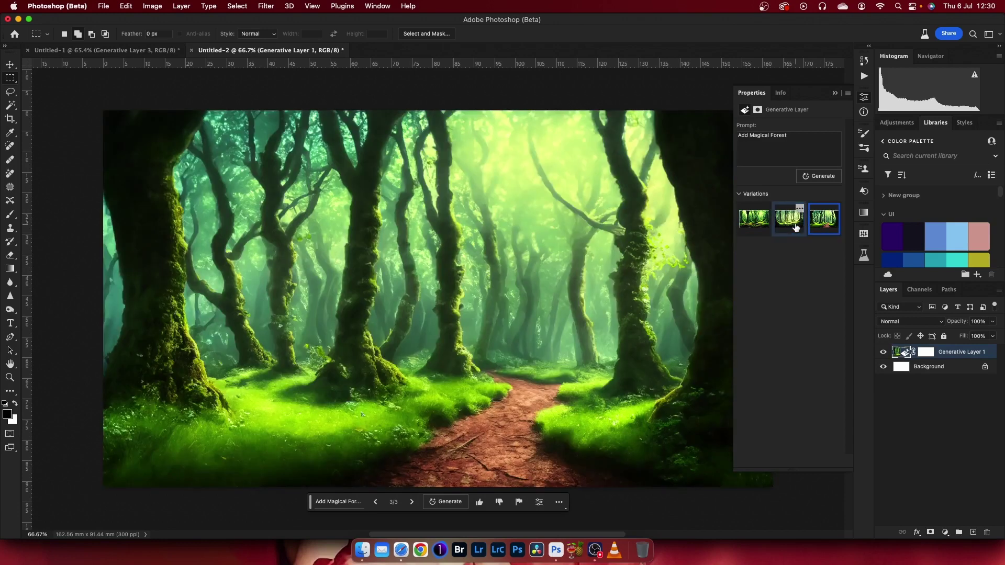
left_click(795, 226)
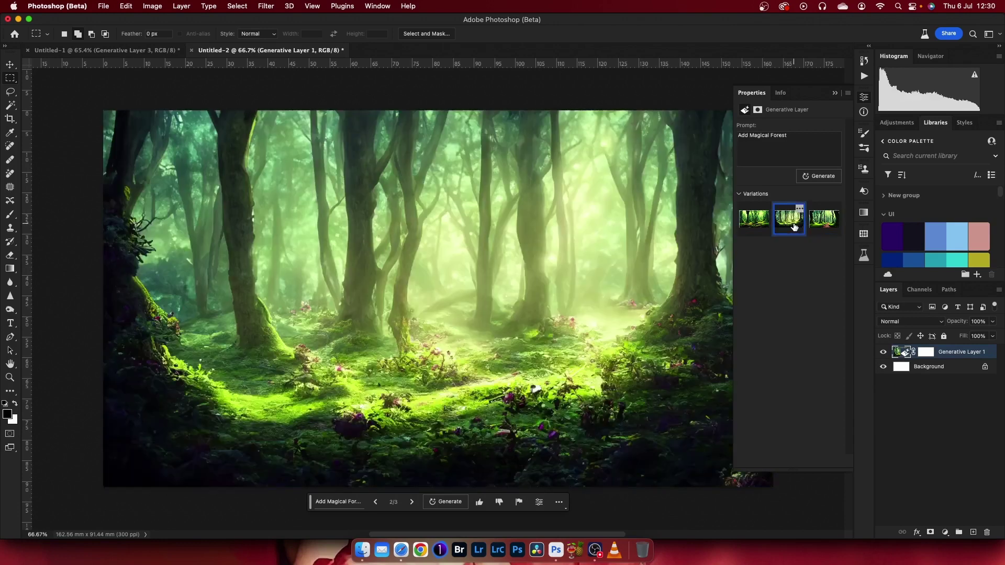
left_click(793, 226)
left_click(756, 226)
left_click(787, 227)
left_click(821, 226)
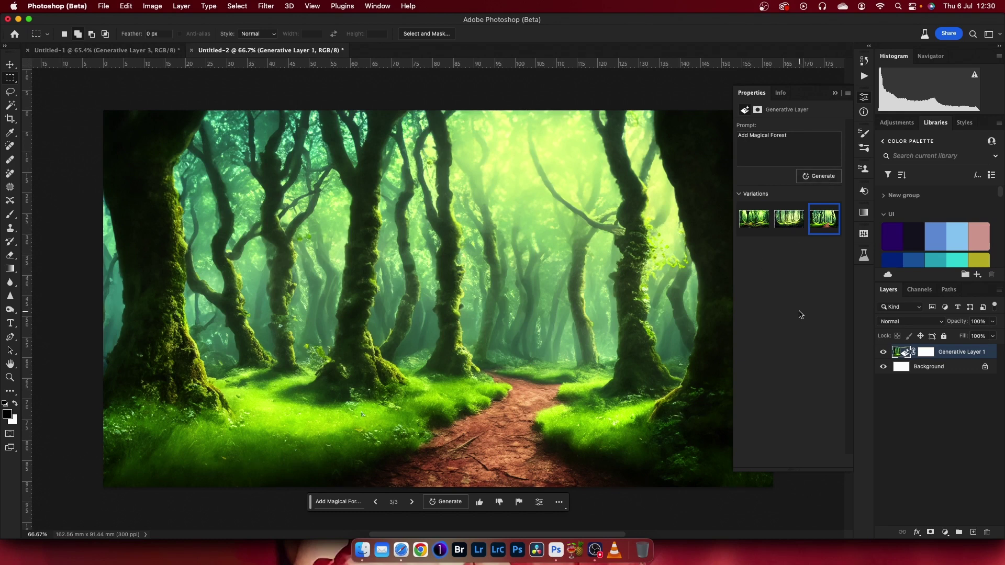
left_click(785, 224)
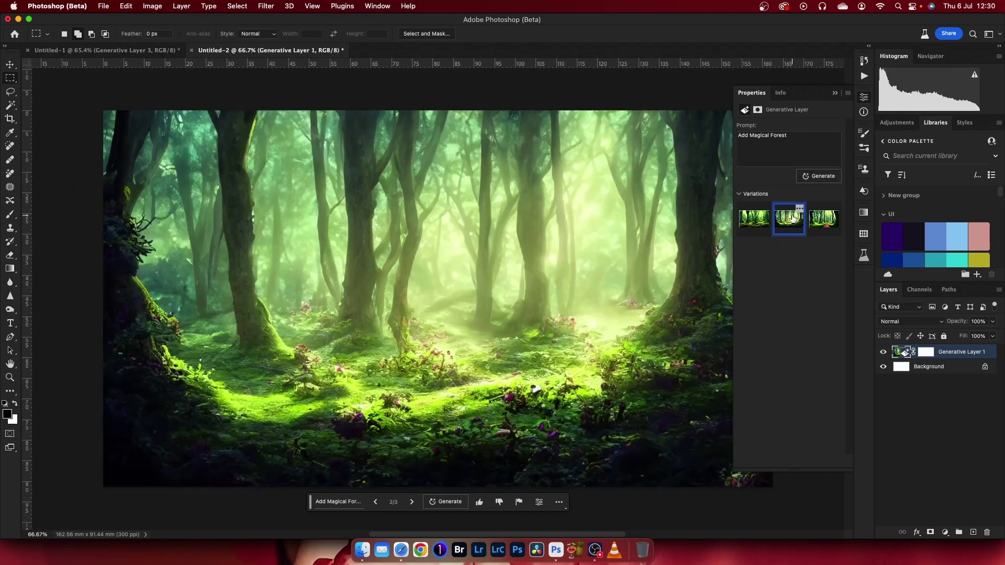
left_click(751, 226)
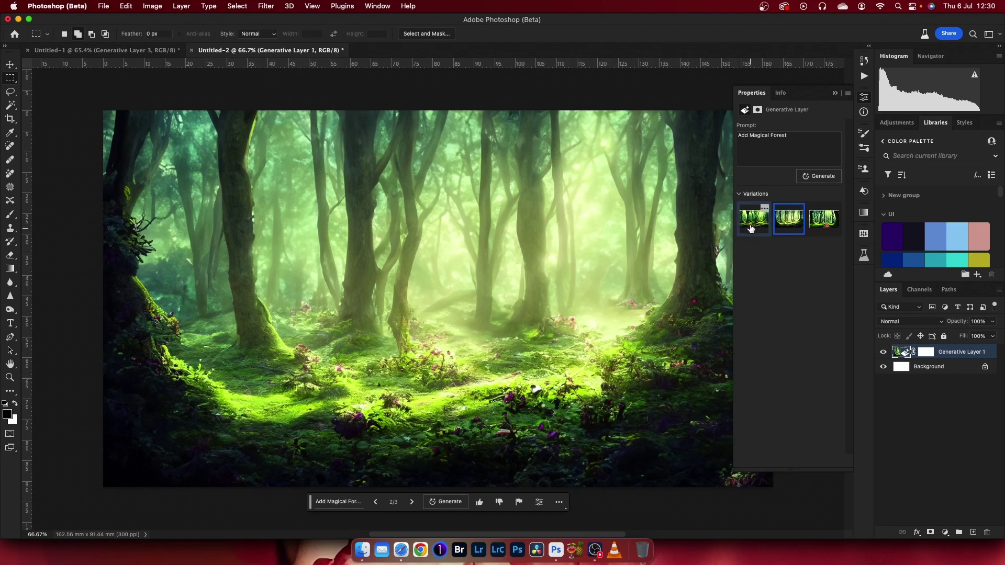
left_click(789, 223)
Generate more forest variations and keep the golden-path one with twisted mossy trees.
left_click(825, 179)
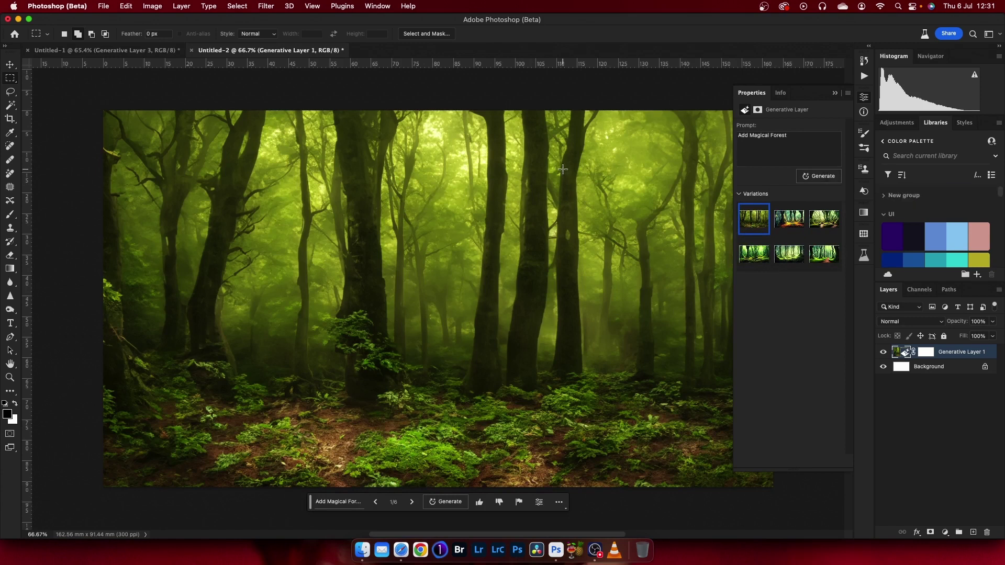
mouse_move(754, 253)
left_click(784, 229)
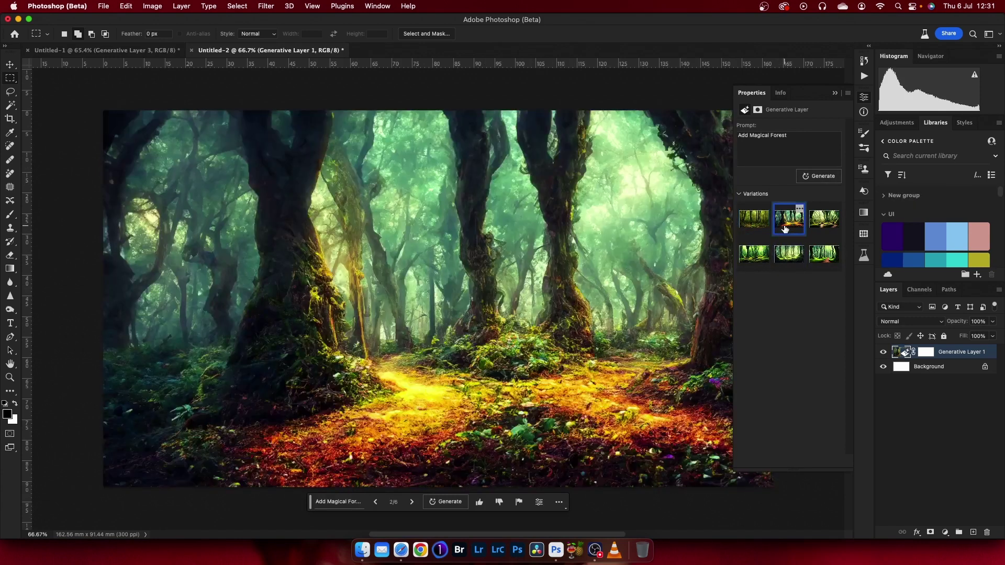
left_click(829, 229)
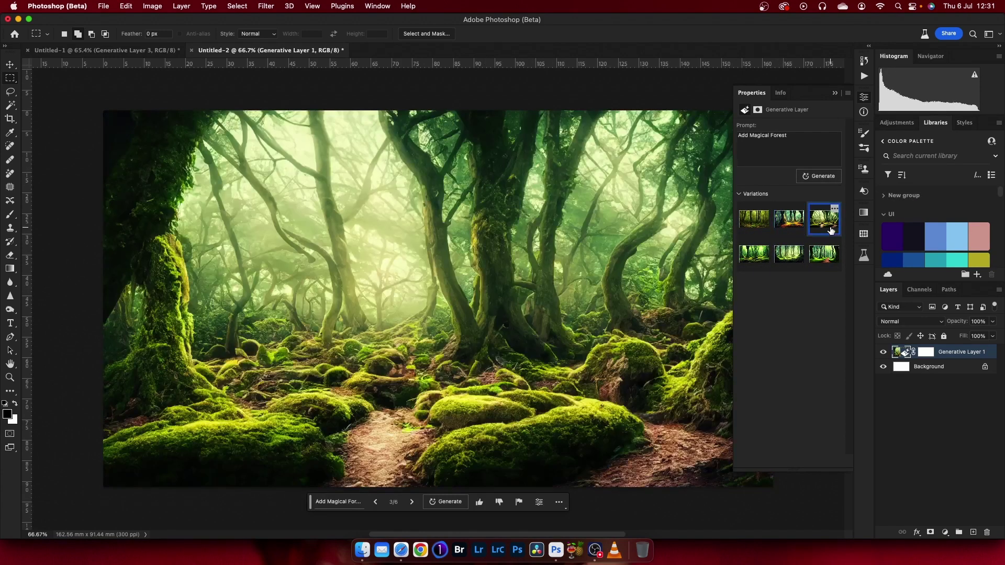
left_click(788, 229)
left_click(754, 229)
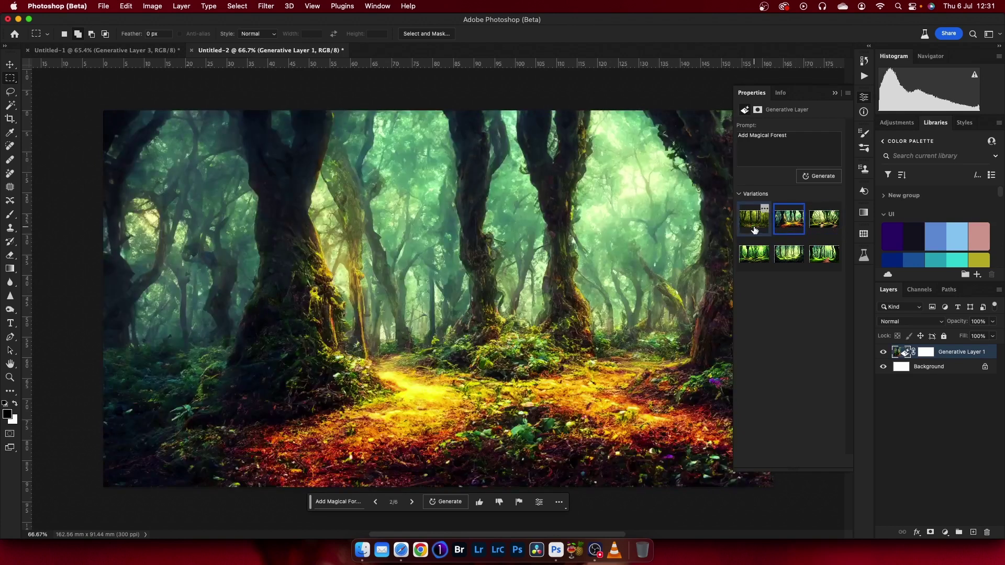
left_click(787, 228)
left_click(821, 228)
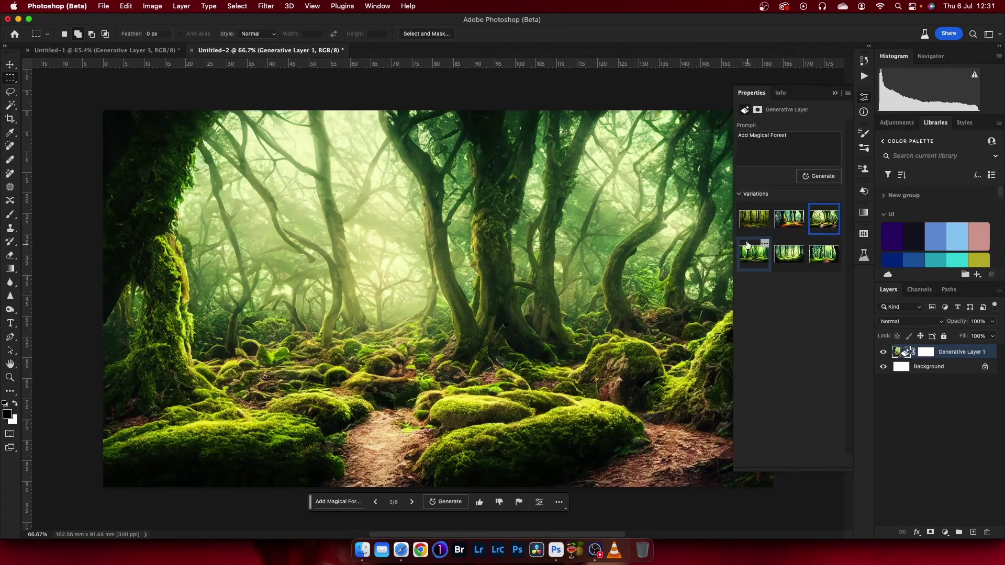
left_click(749, 228)
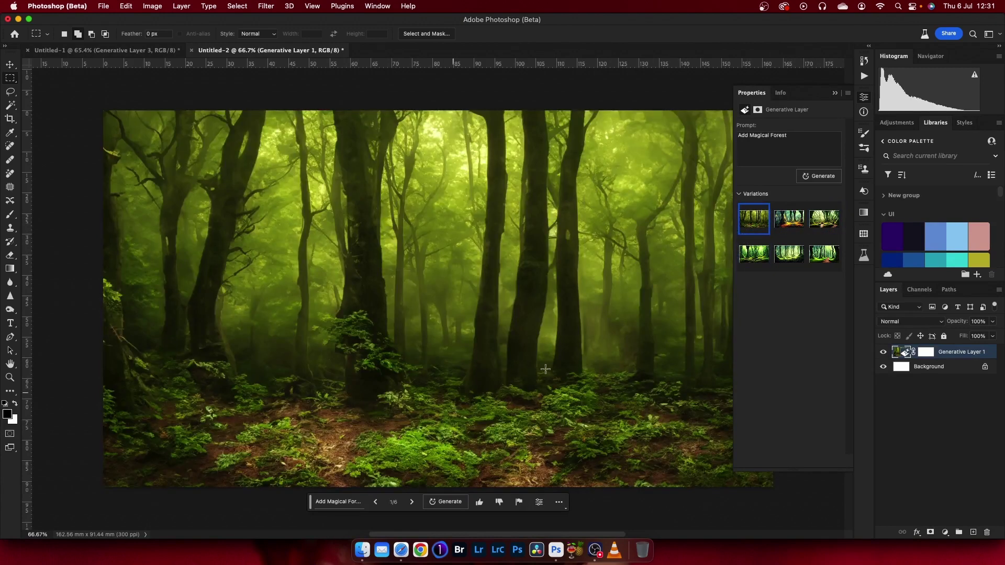
left_click(788, 219)
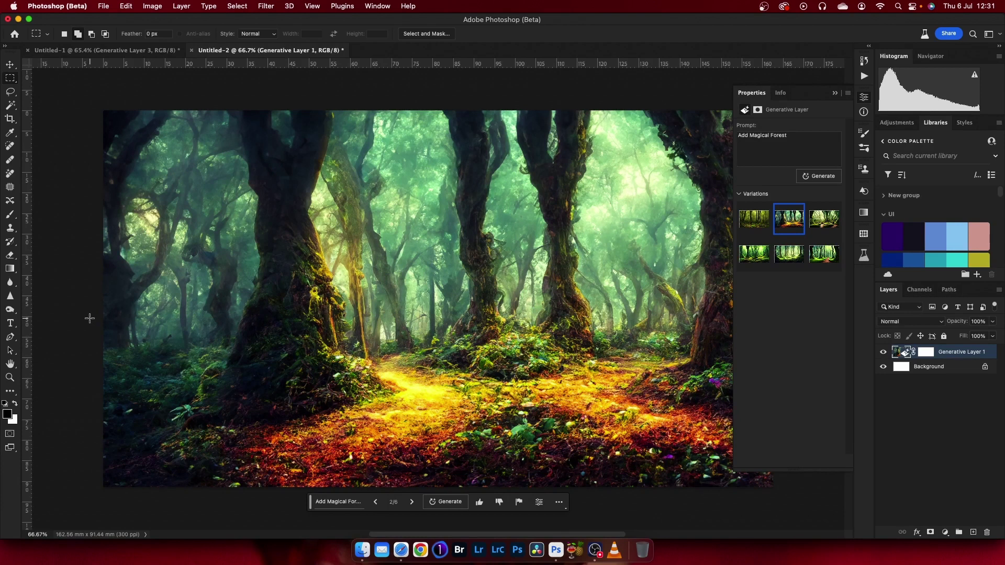
Select the lower half of the forest and generate 'Add Magical Bridge' into it.
left_click_drag(88, 317, 772, 511)
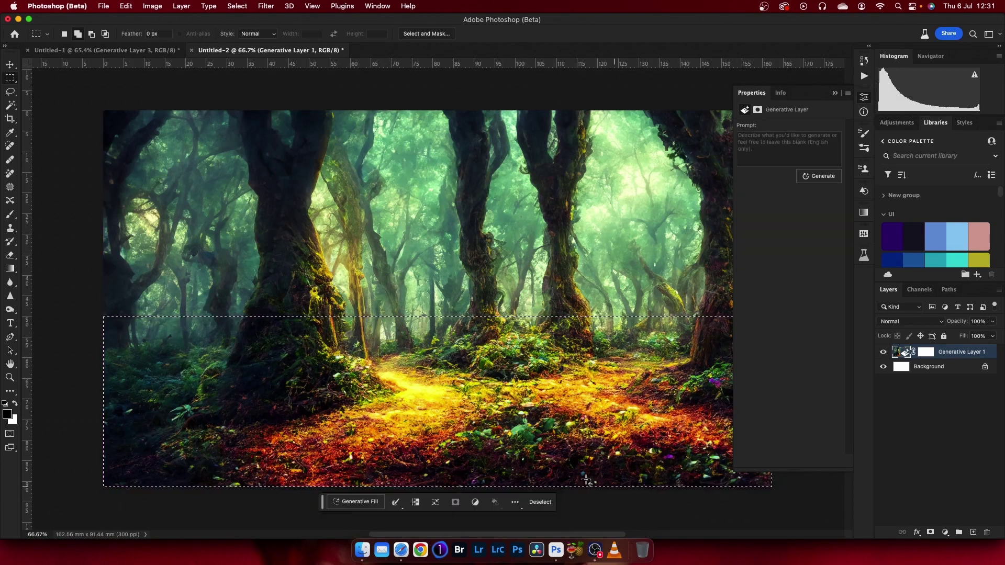
left_click(352, 503)
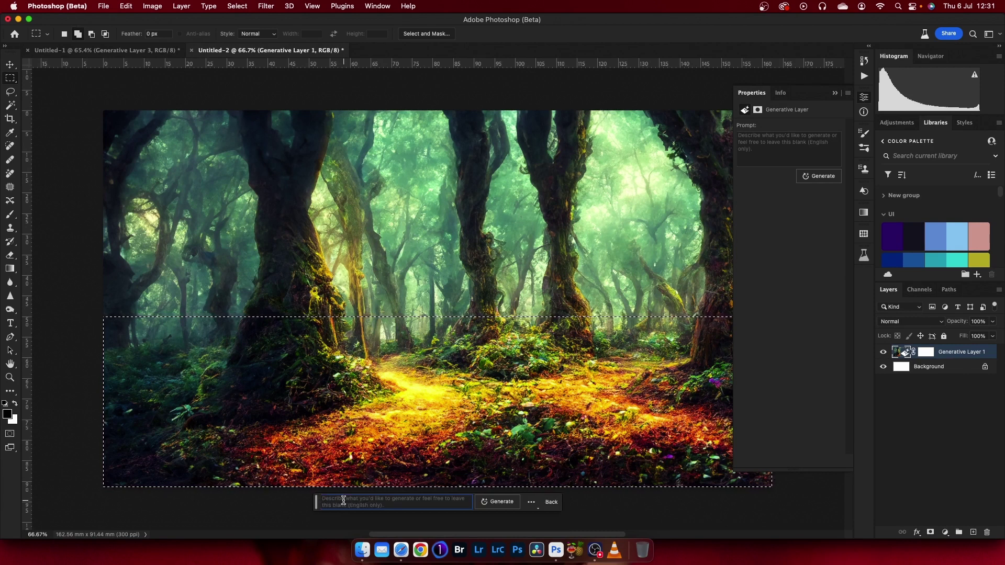
type("Add ")
type("M")
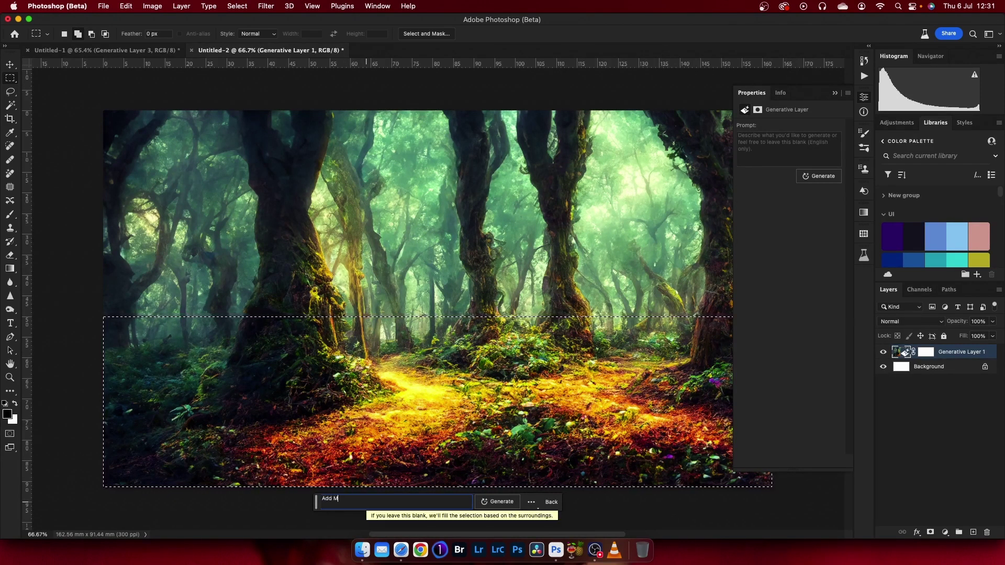
type("agi")
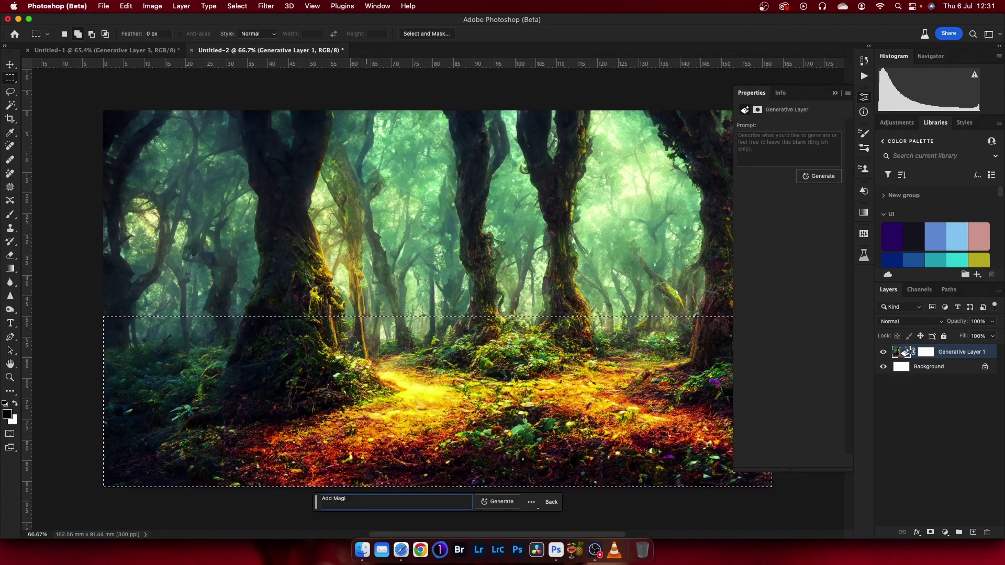
type("cal")
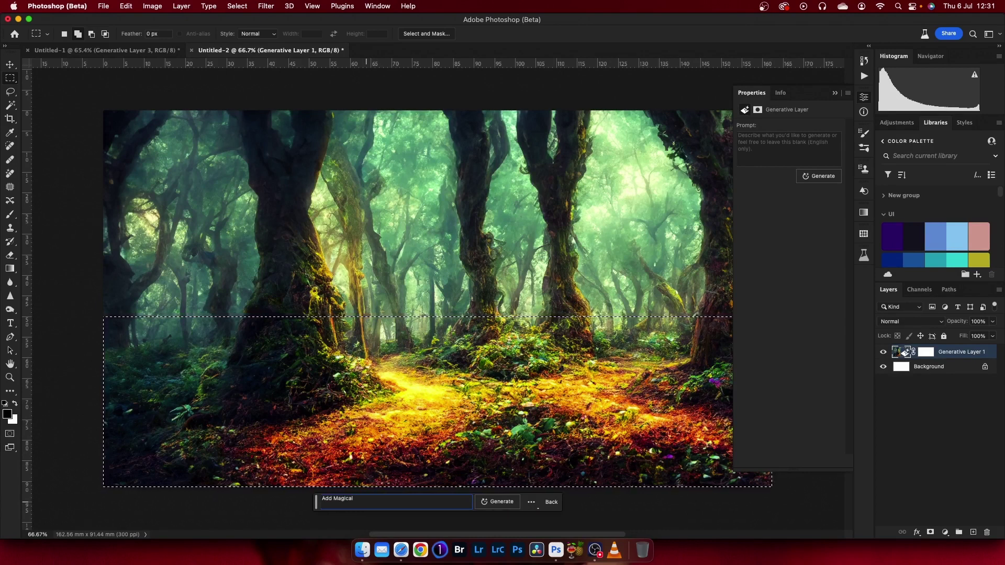
type(" Br")
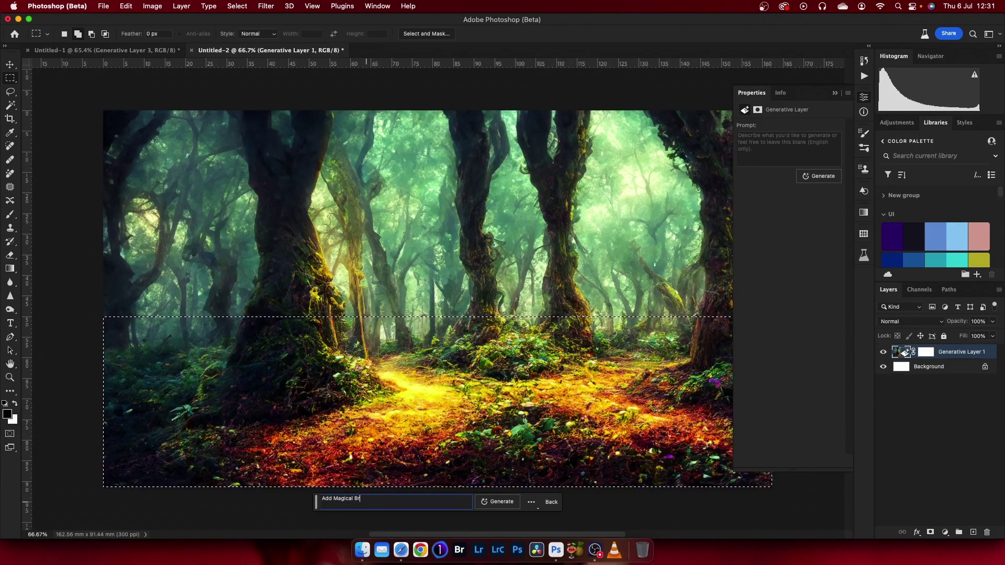
type("ide")
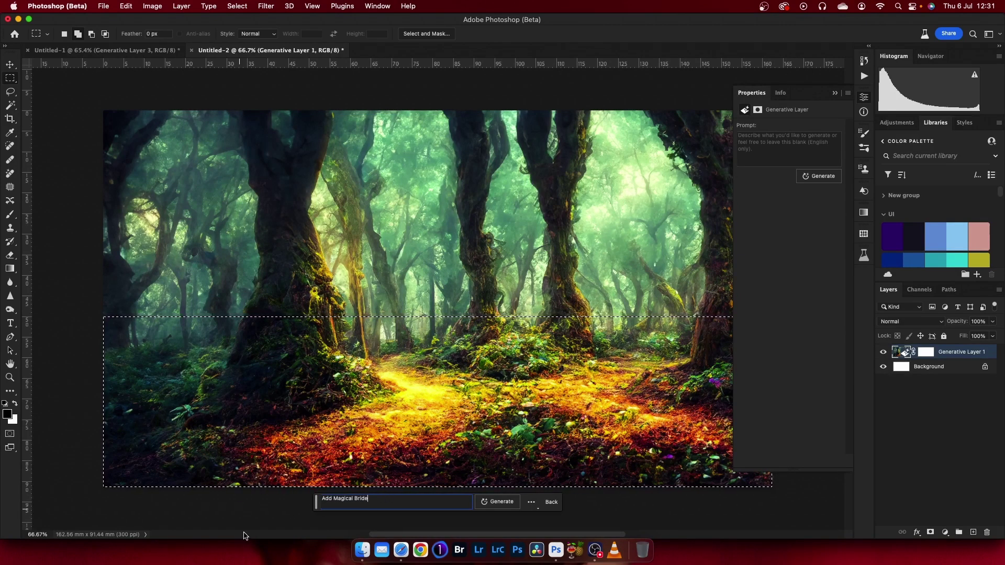
left_click(500, 502)
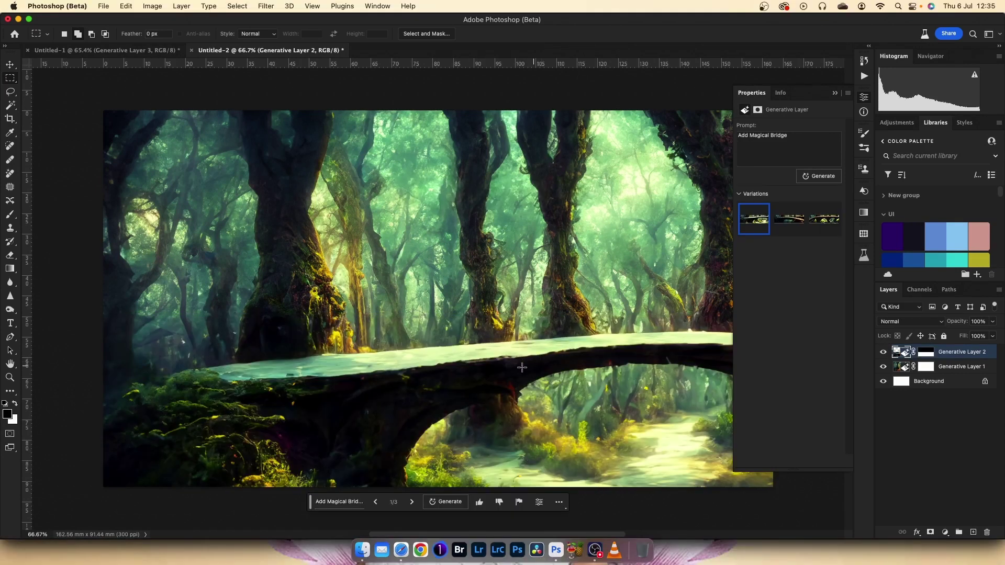
Choose the third, multi-arched stone bridge variation and collapse the Properties panel.
left_click(789, 219)
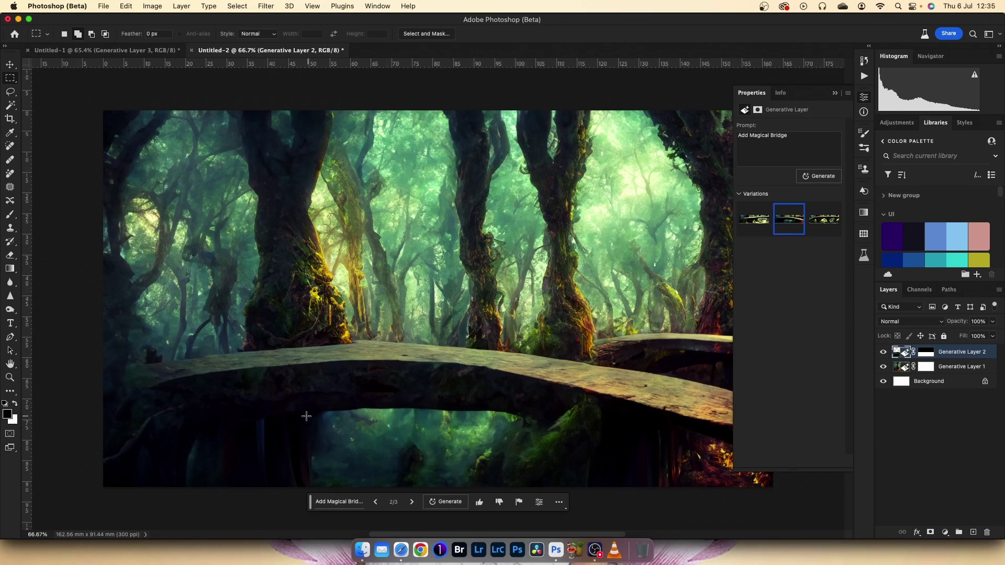
left_click(812, 224)
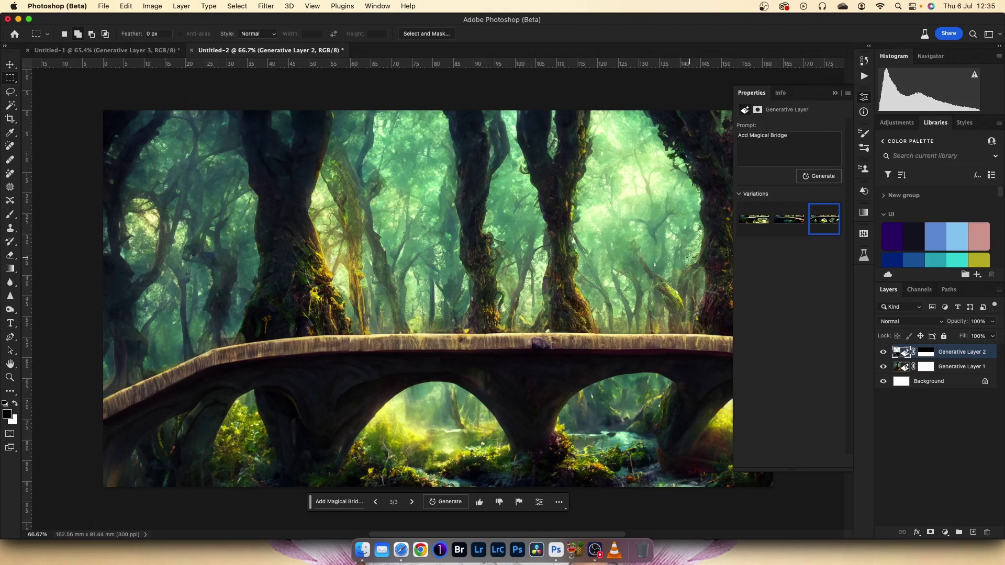
left_click(834, 94)
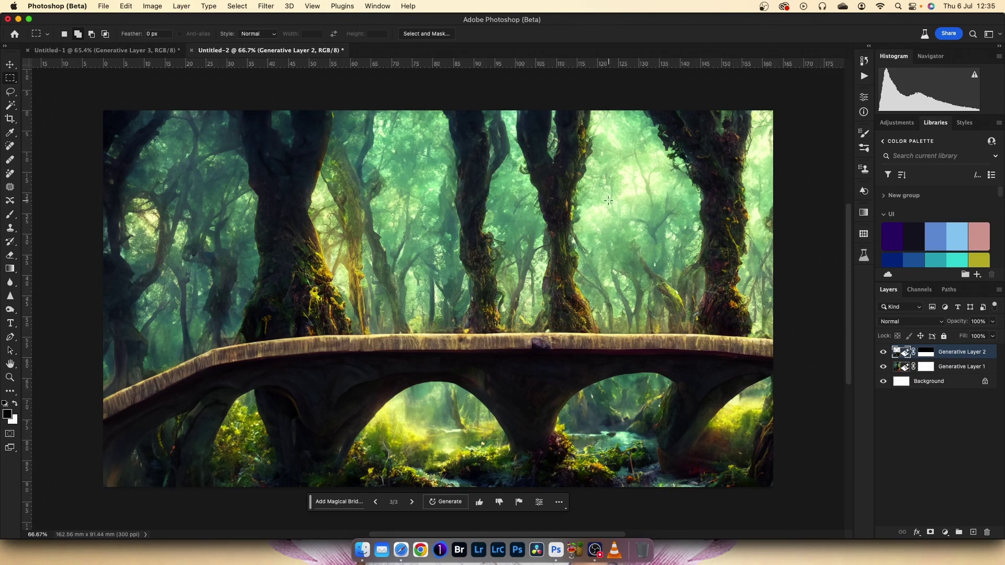
left_click(11, 92)
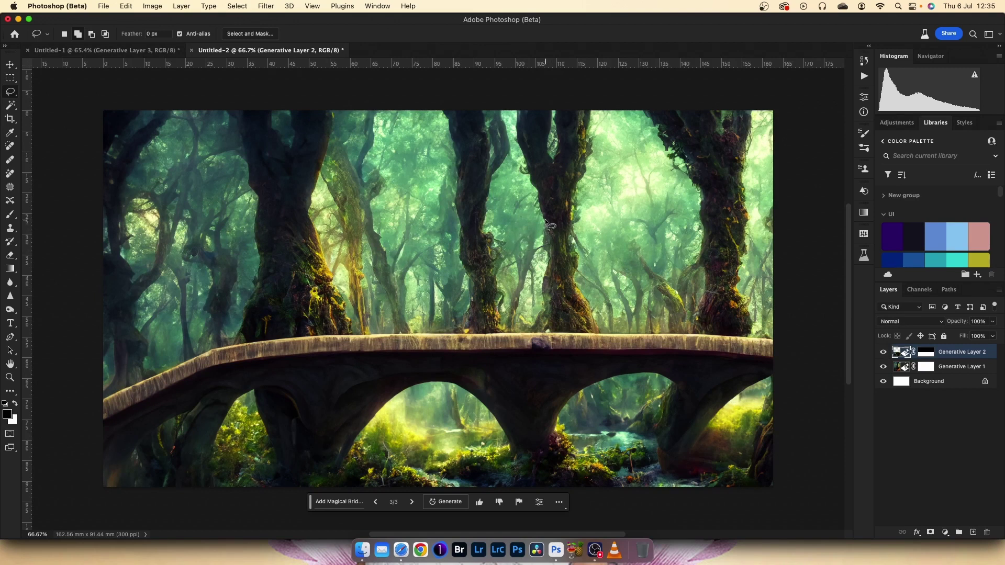
Lasso the area just above the bridge and enter the prompt 'Add magical dog'.
left_click_drag(502, 209, 339, 256)
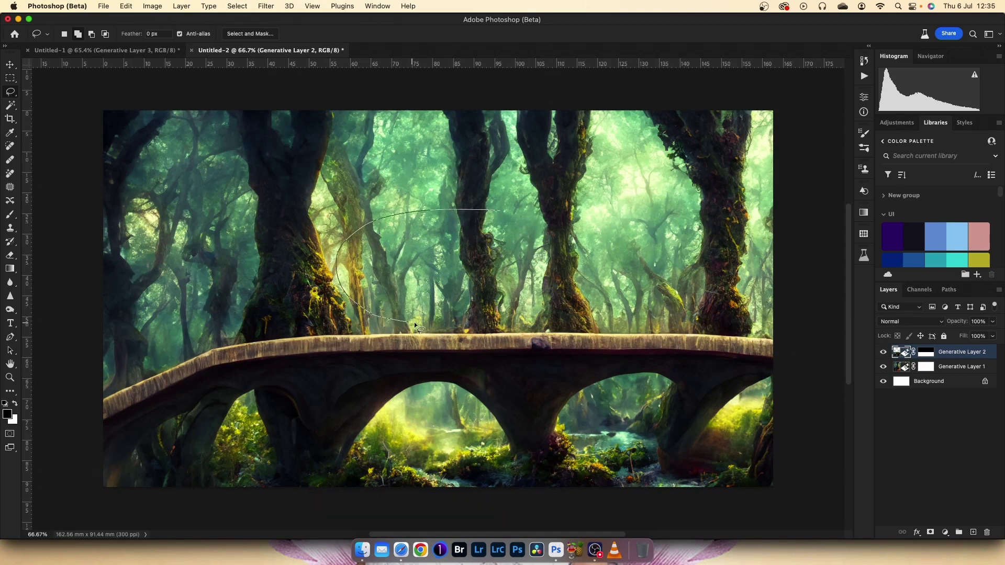
left_click_drag(483, 330, 607, 312)
left_click_drag(576, 230, 466, 219)
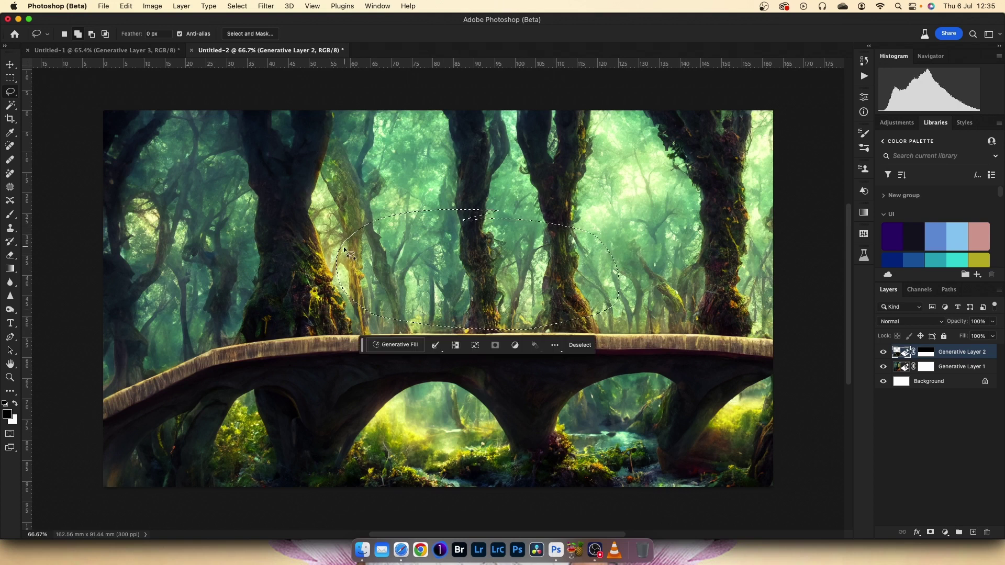
left_click_drag(576, 224, 445, 209)
mouse_move(403, 273)
left_mouse_down()
mouse_move(429, 340)
mouse_move(518, 335)
left_mouse_up()
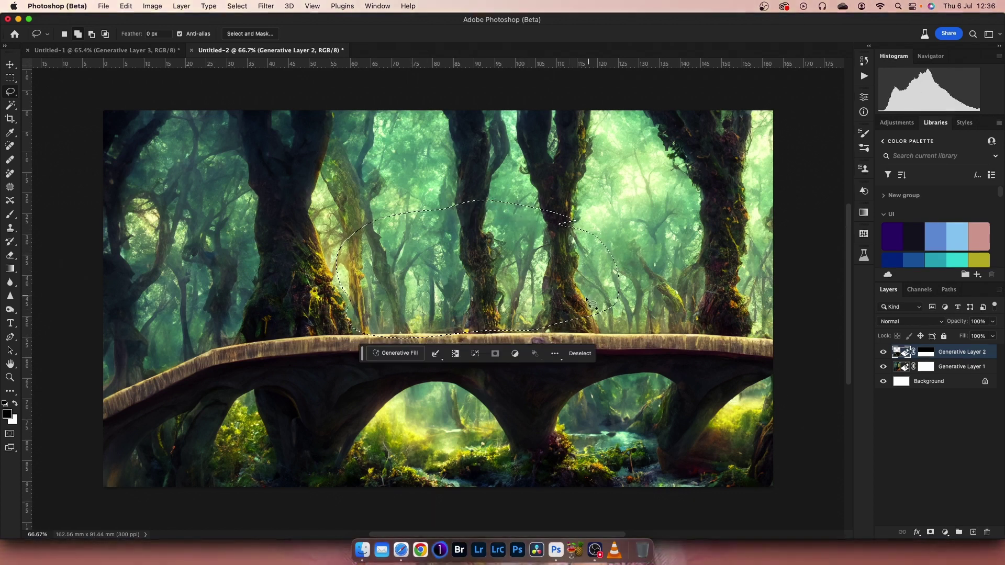
left_click(398, 353)
type("Add ")
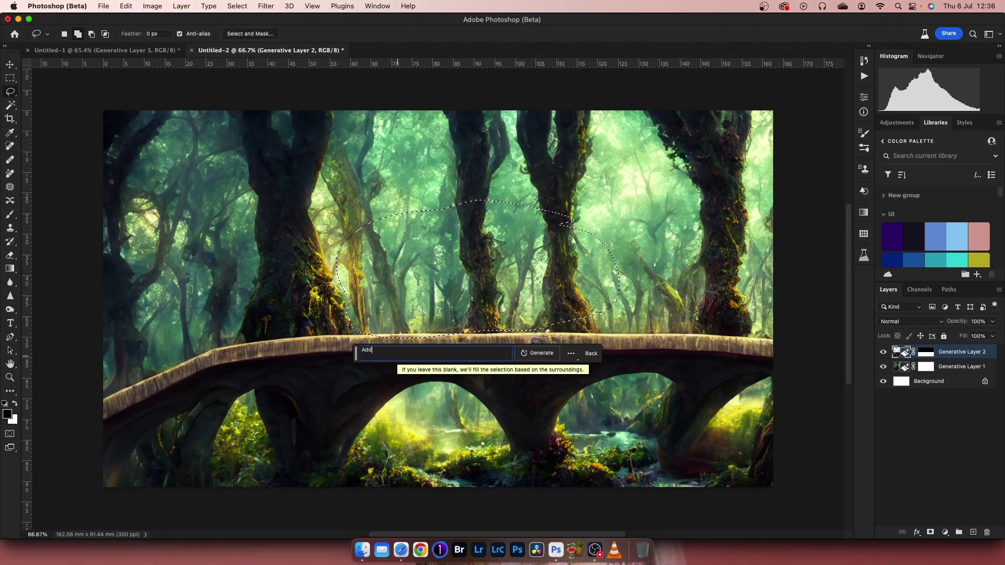
type("ma")
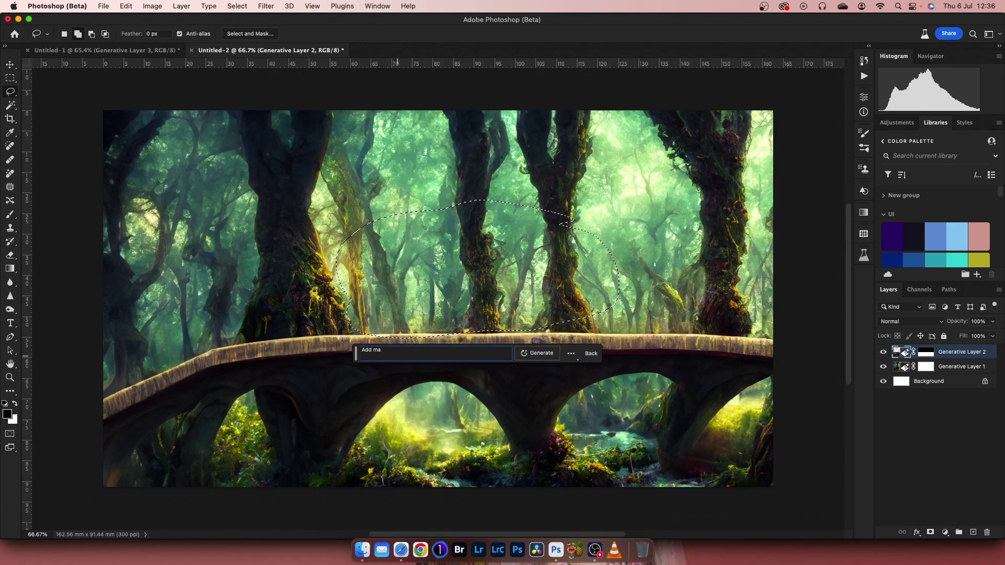
type("gical ")
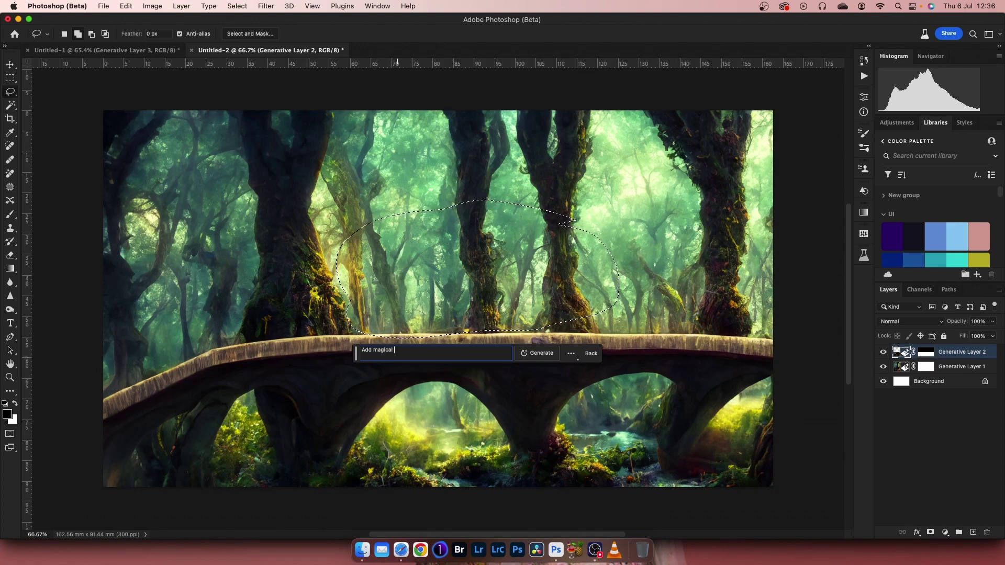
type("dog")
Generate the dog and keep the brown-and-white long-haired second variation.
left_click(538, 355)
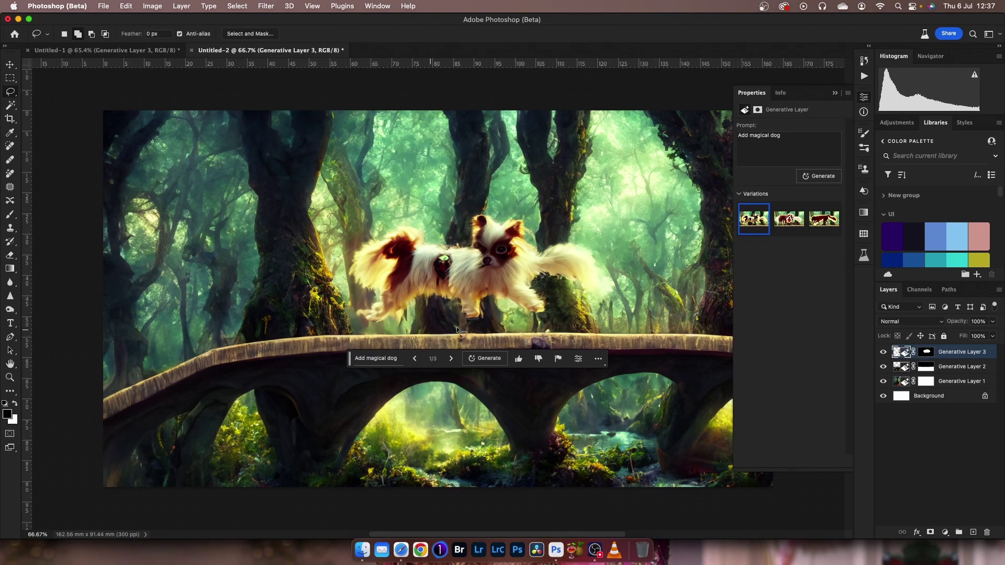
left_click(786, 220)
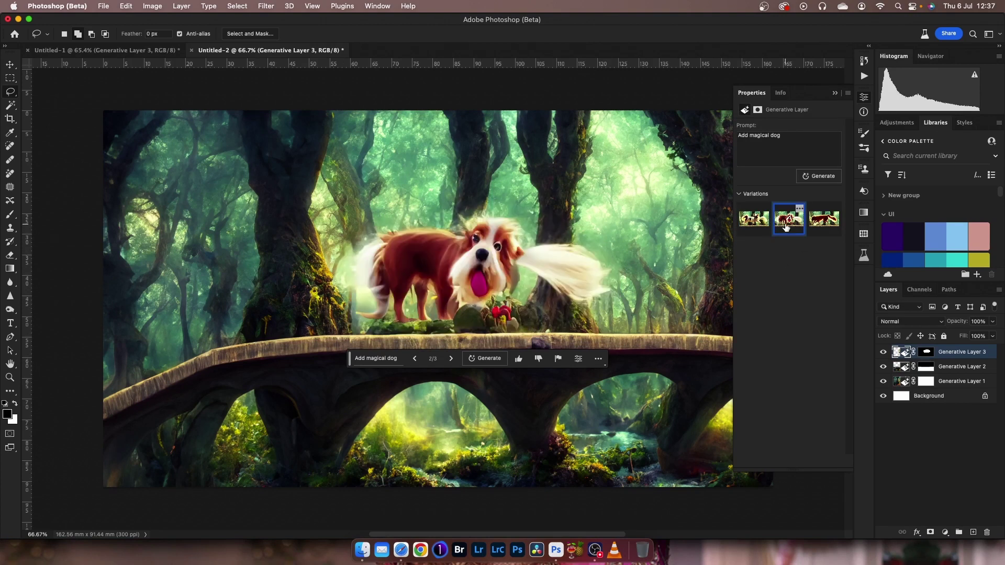
left_click(831, 228)
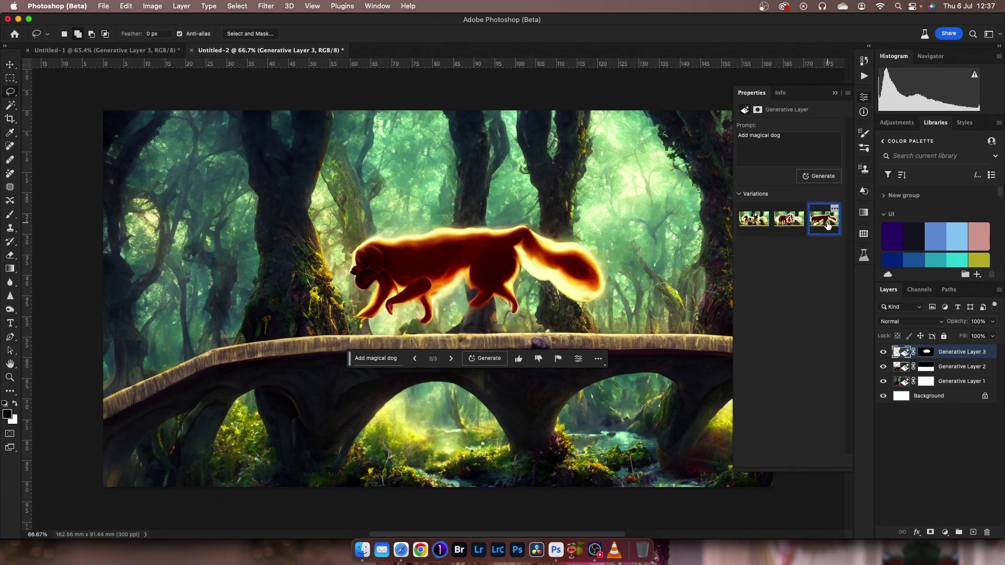
left_click(793, 226)
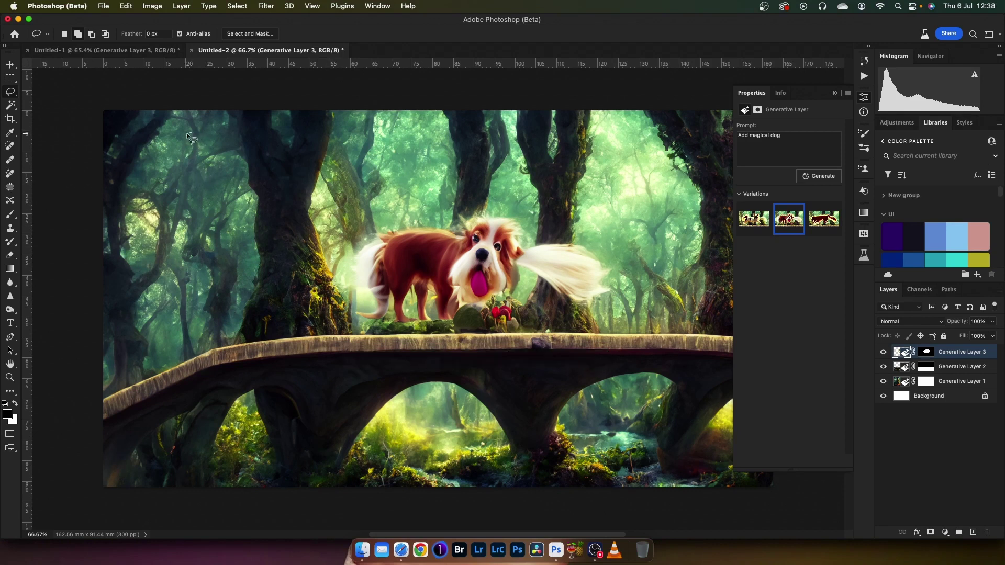
Lasso ten small spots across the trees and beneath the bridge arches.
left_click_drag(187, 133, 188, 134)
left_click_drag(387, 125, 389, 125)
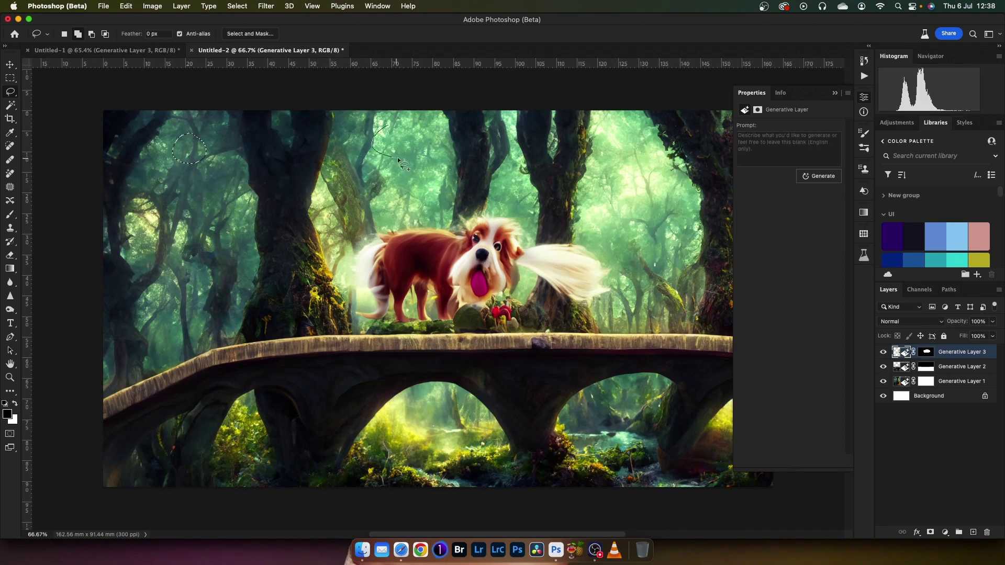
left_click_drag(618, 137, 620, 137)
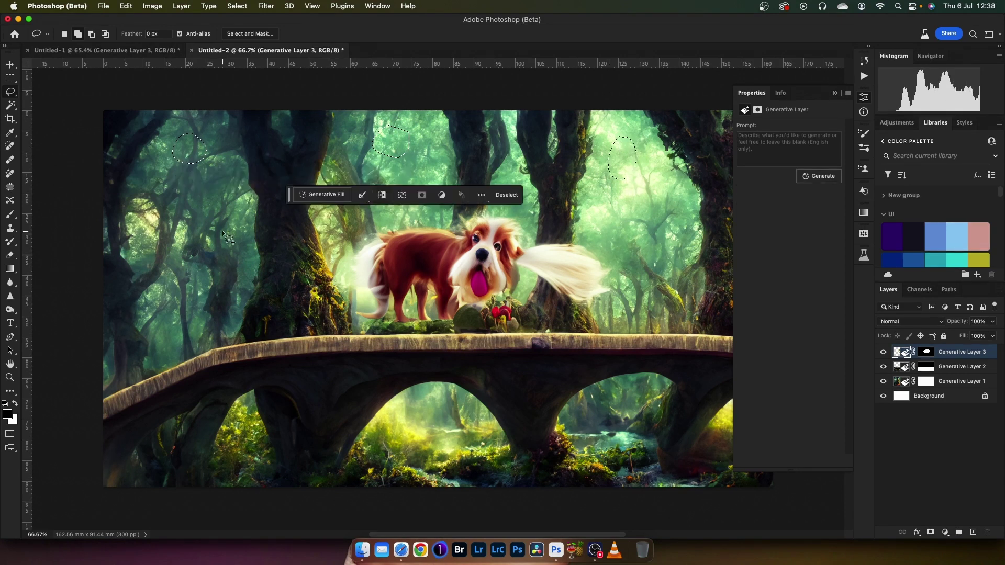
left_click_drag(184, 225, 199, 219)
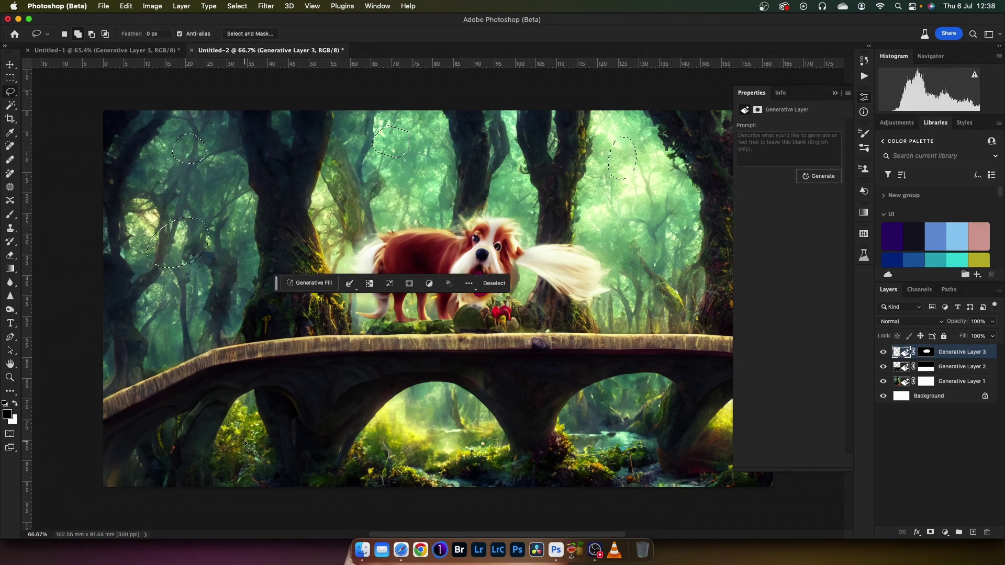
mouse_move(240, 423)
left_mouse_down()
mouse_move(222, 462)
mouse_move(251, 434)
left_mouse_up()
mouse_move(413, 447)
left_mouse_down()
mouse_move(417, 413)
mouse_move(425, 445)
left_mouse_up()
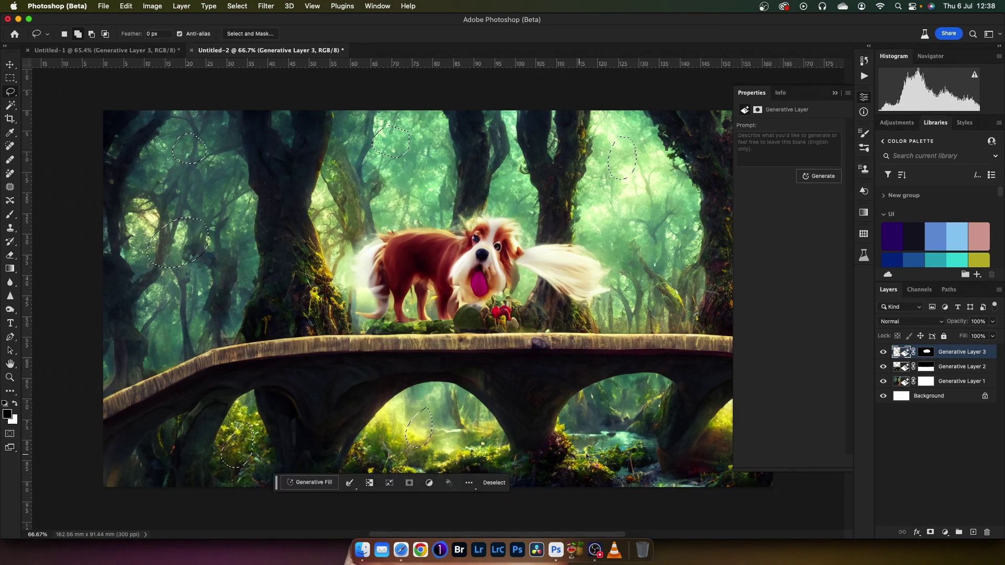
mouse_move(620, 407)
left_mouse_down()
mouse_move(601, 413)
mouse_move(617, 413)
left_mouse_up()
left_click_drag(649, 232, 627, 231)
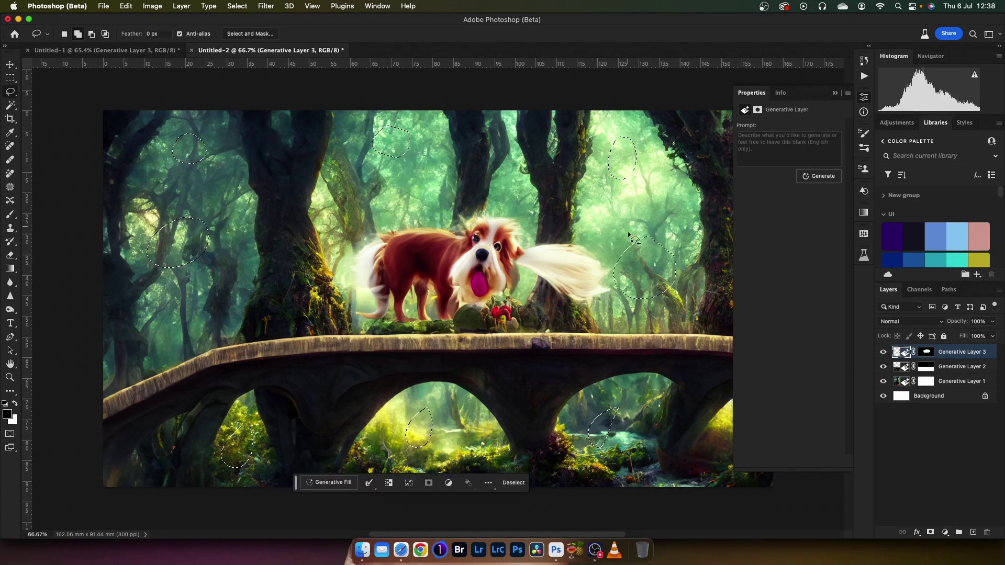
left_click_drag(195, 288, 189, 314)
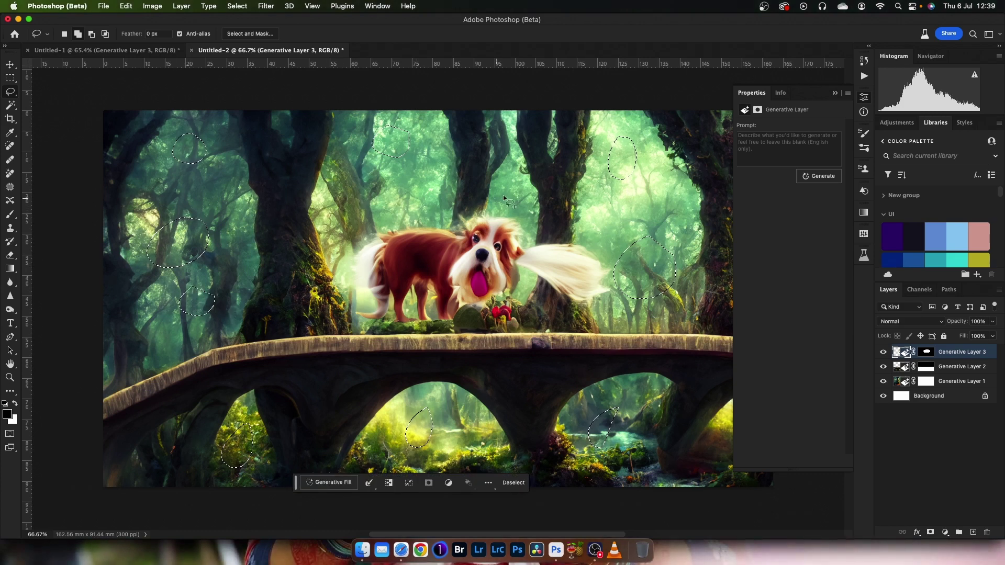
left_click_drag(504, 195, 506, 194)
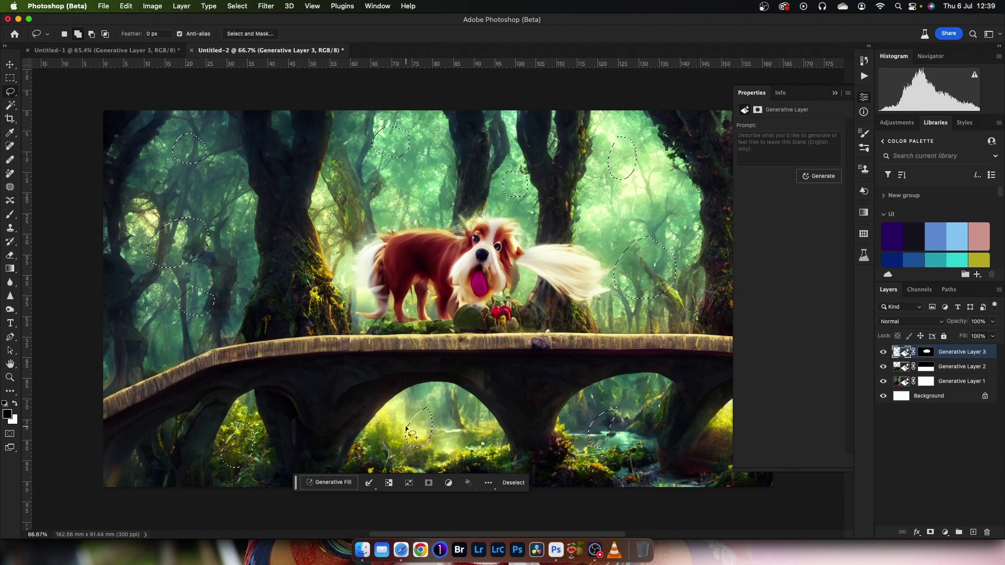
Generate 'add magical butterfly' in the scattered selected spots with Generative Fill.
left_click(330, 482)
type("a")
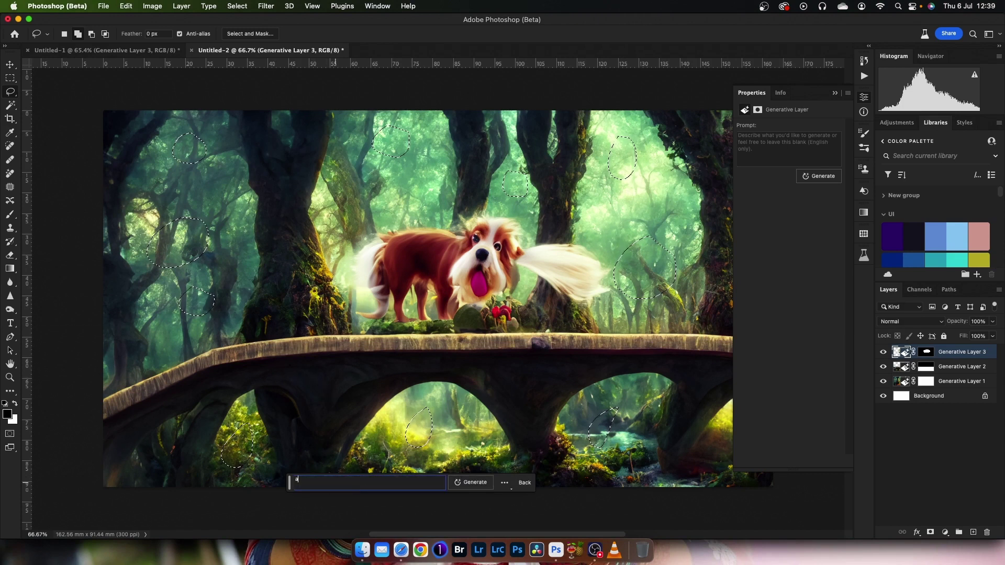
type("dd ma")
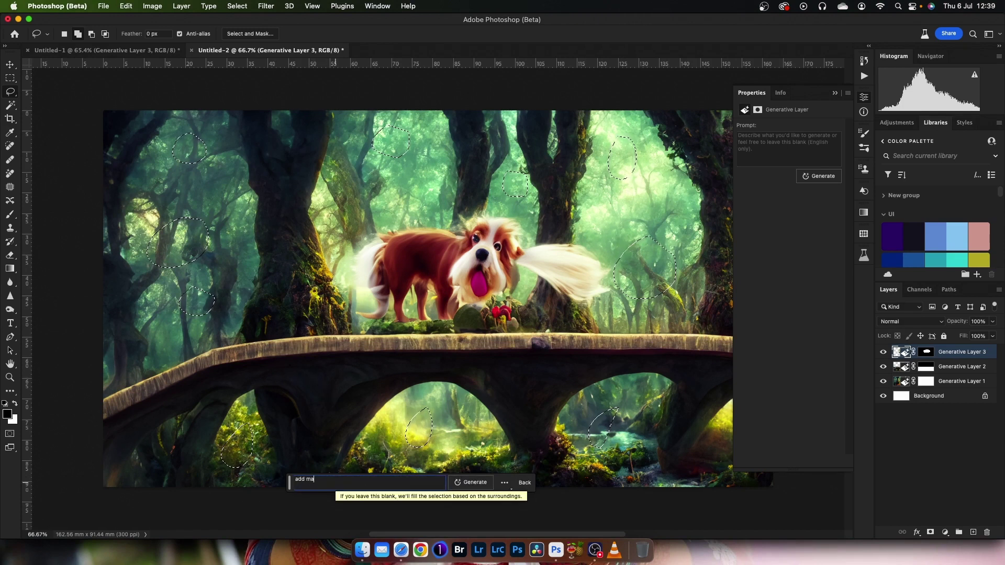
type("gical")
type(" b")
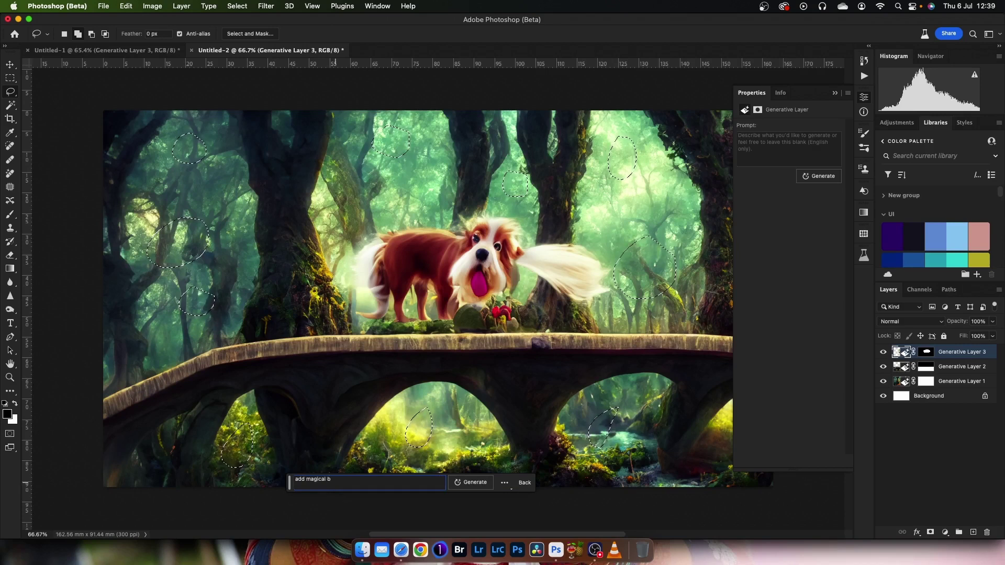
type("utterf")
type("ly")
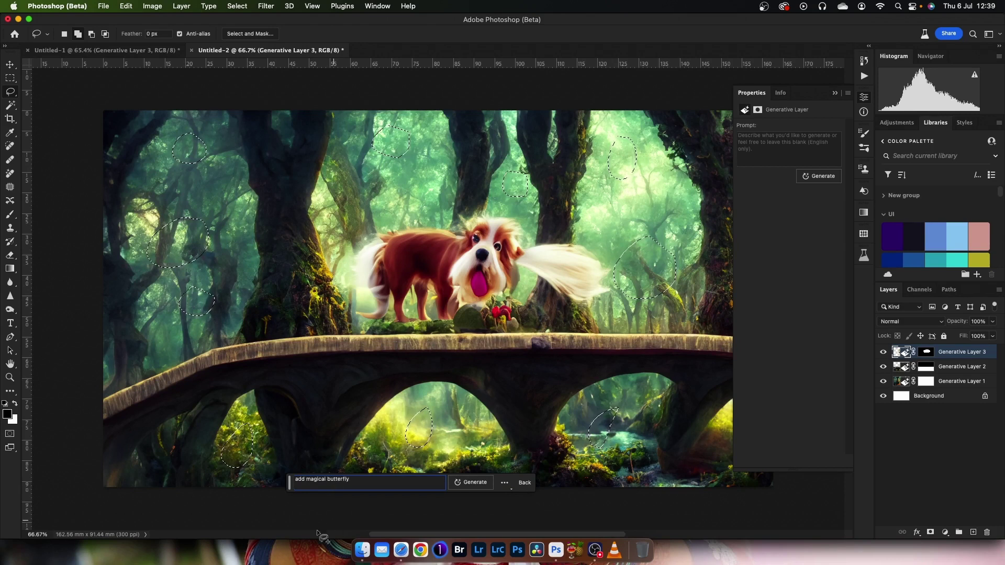
left_click(471, 483)
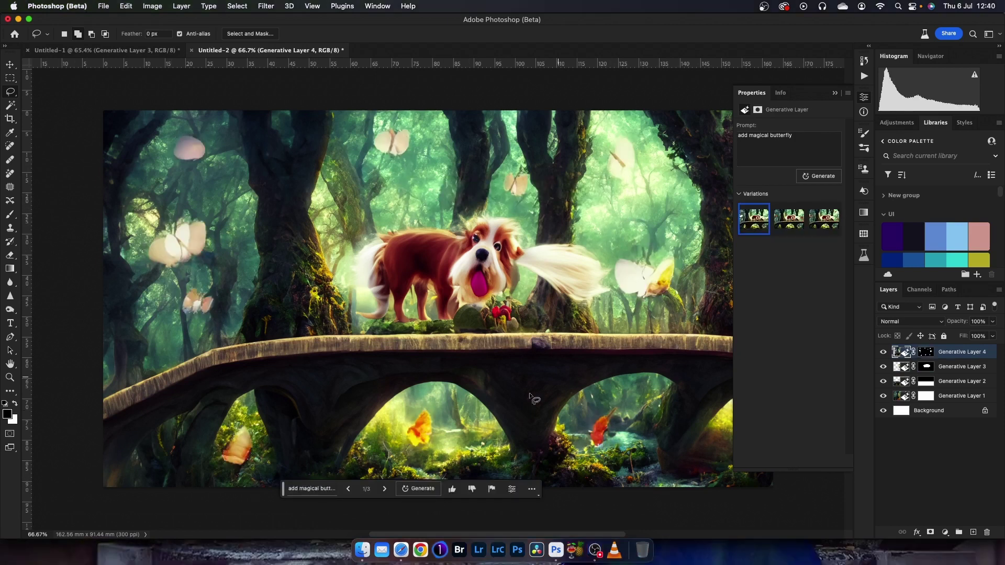
Compare the butterfly variations and pick the third one, with red, pink and orange butterflies.
left_click(786, 225)
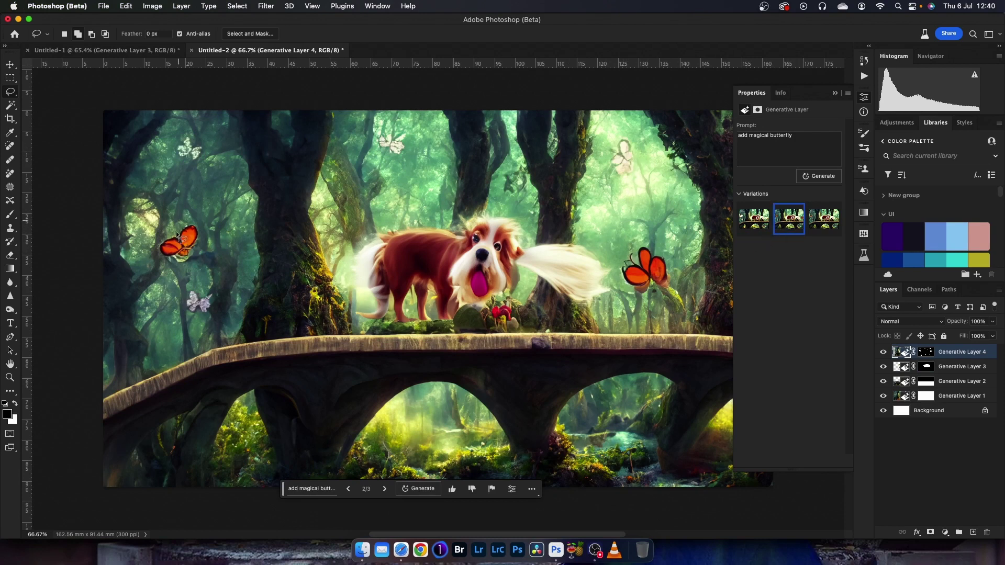
left_click(822, 223)
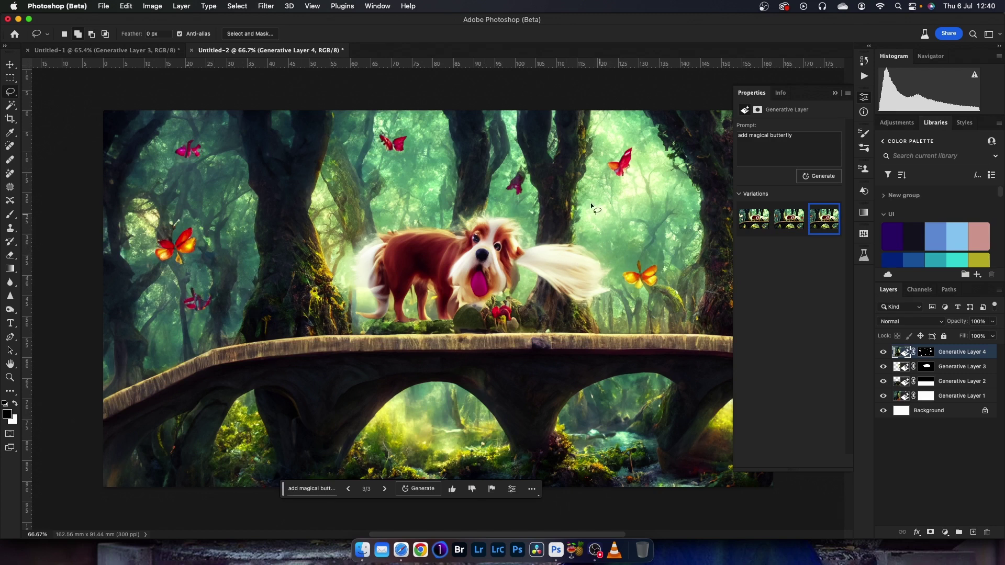
left_click(788, 219)
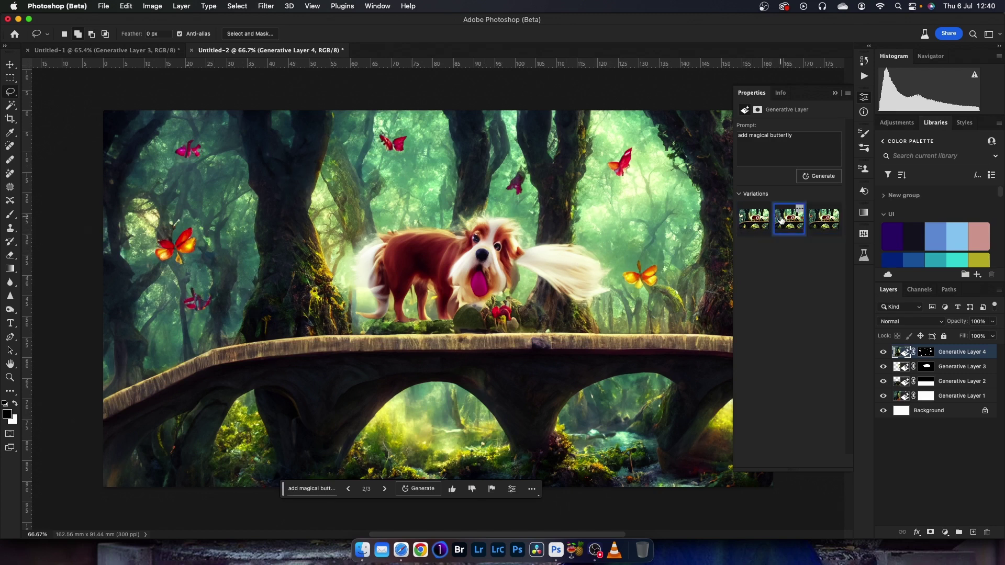
left_click(753, 219)
left_click(819, 225)
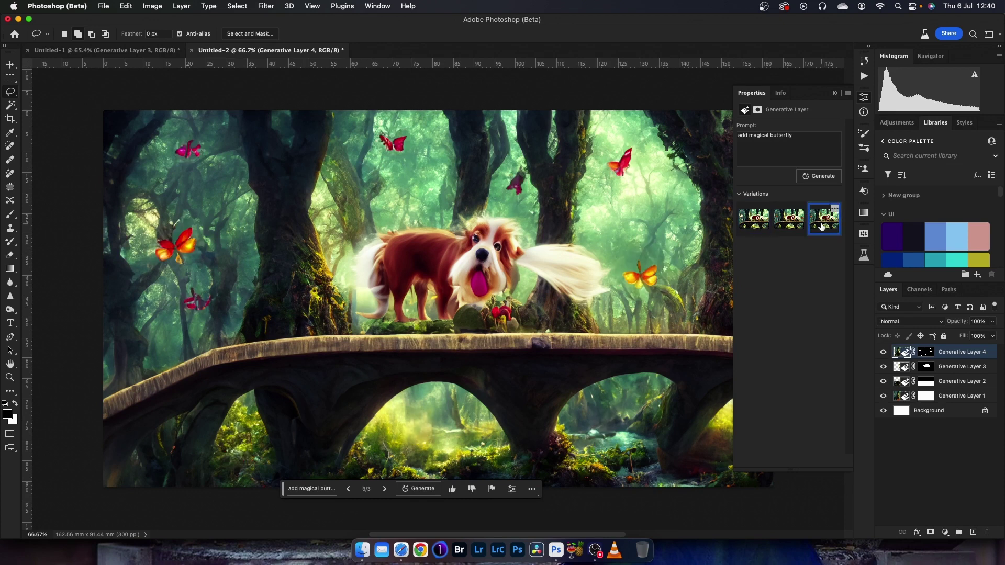